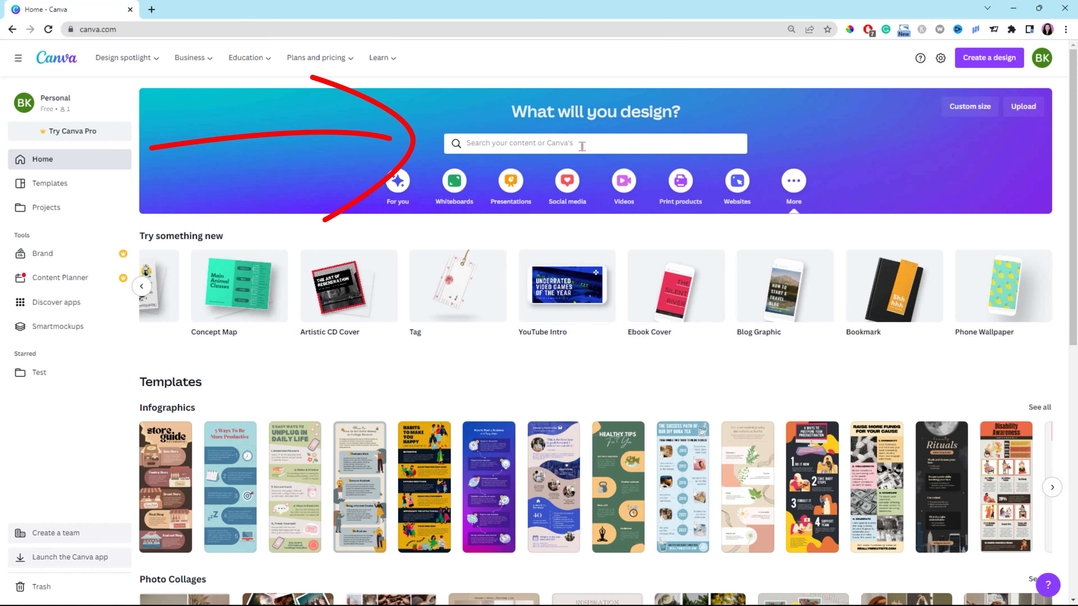
- Search the templates for "logo"
left_click(582, 144)
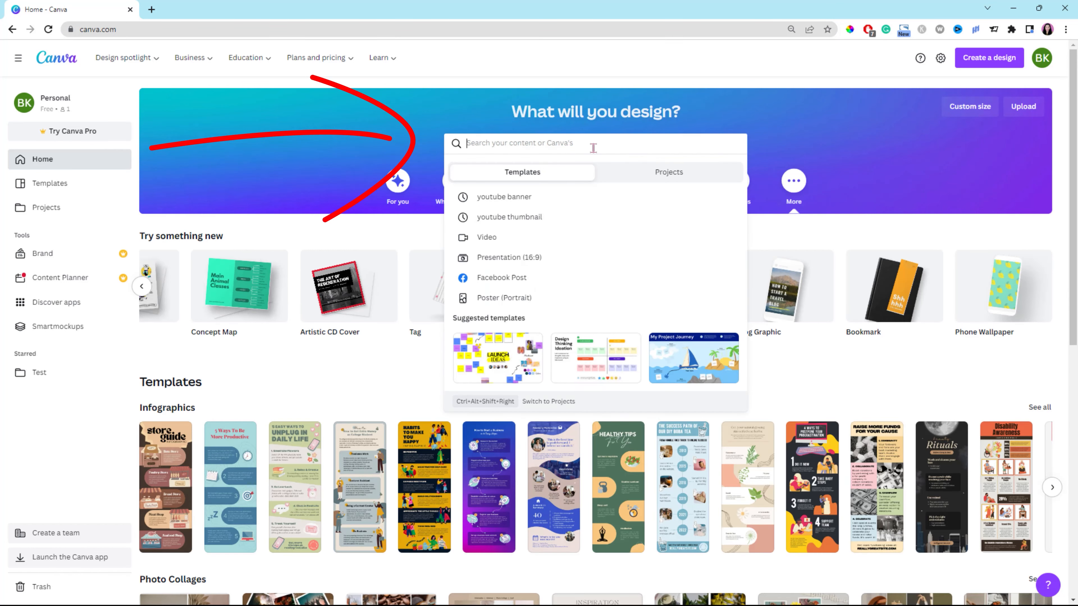
type("logo")
key("Return")
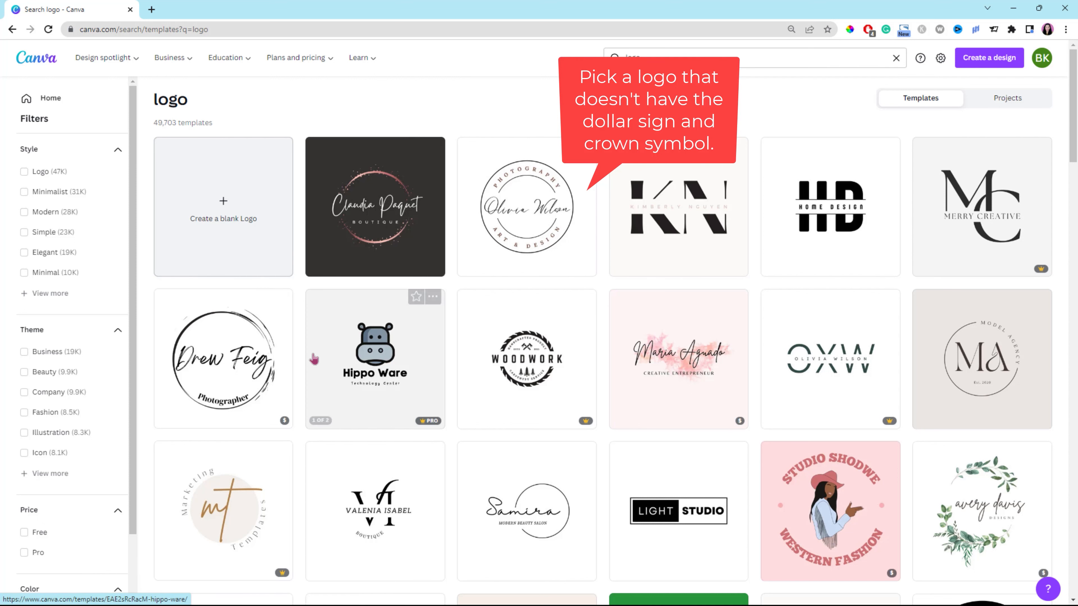
- Open the free "Steinfield Photo Studio" logo template with the peach brush stroke for editing
mouse_move(428, 423)
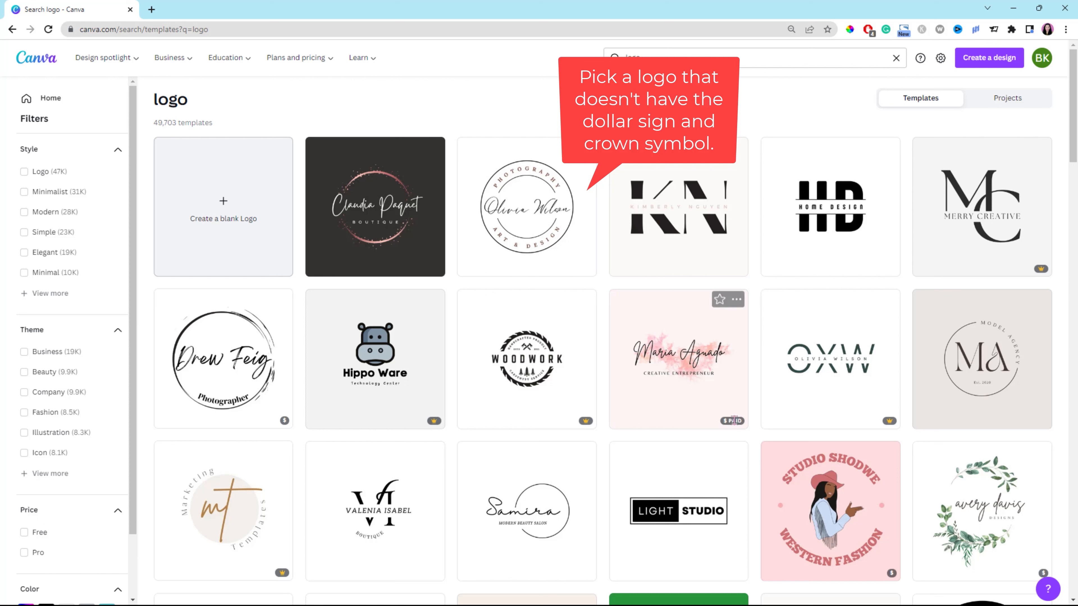
mouse_move(736, 422)
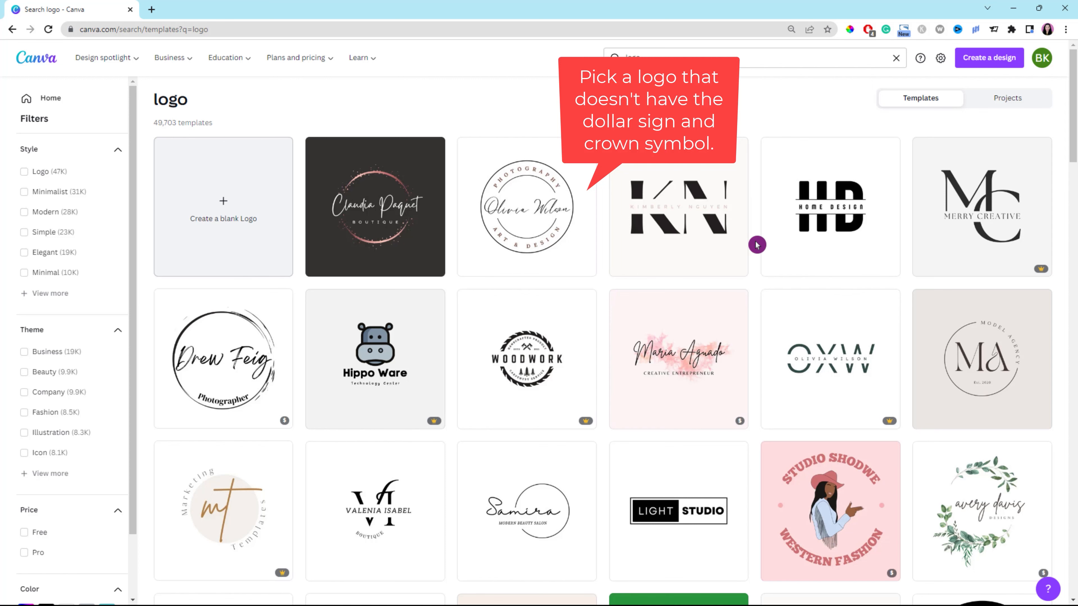
scroll(762, 297, "down", 10)
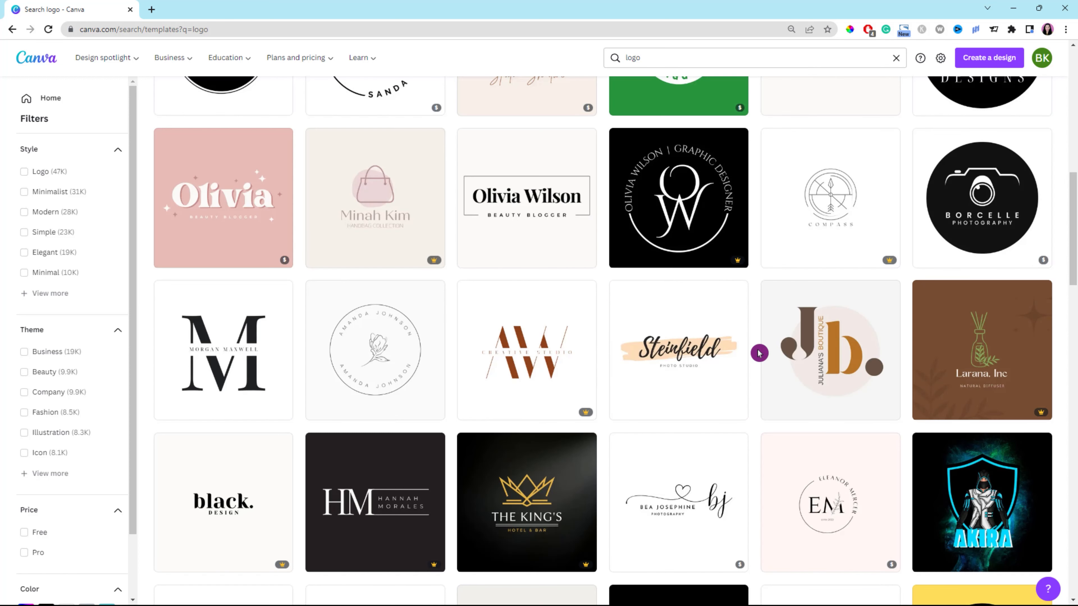
left_click(705, 351)
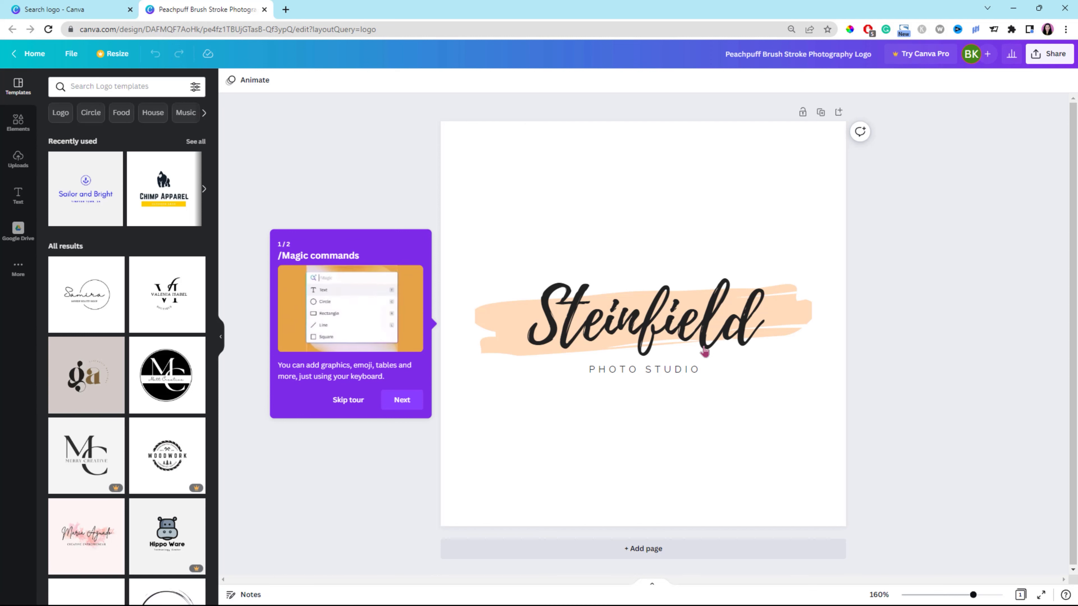
left_click(706, 351)
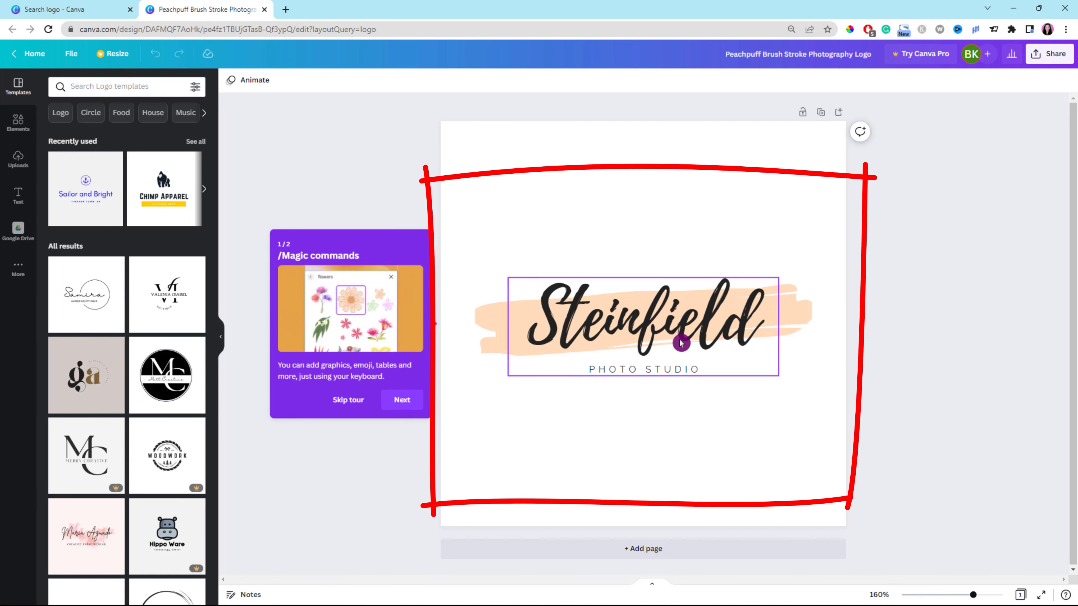
- Replace the "Steinfield" heading text in the logo with "Doodling Demos"
left_click(604, 328)
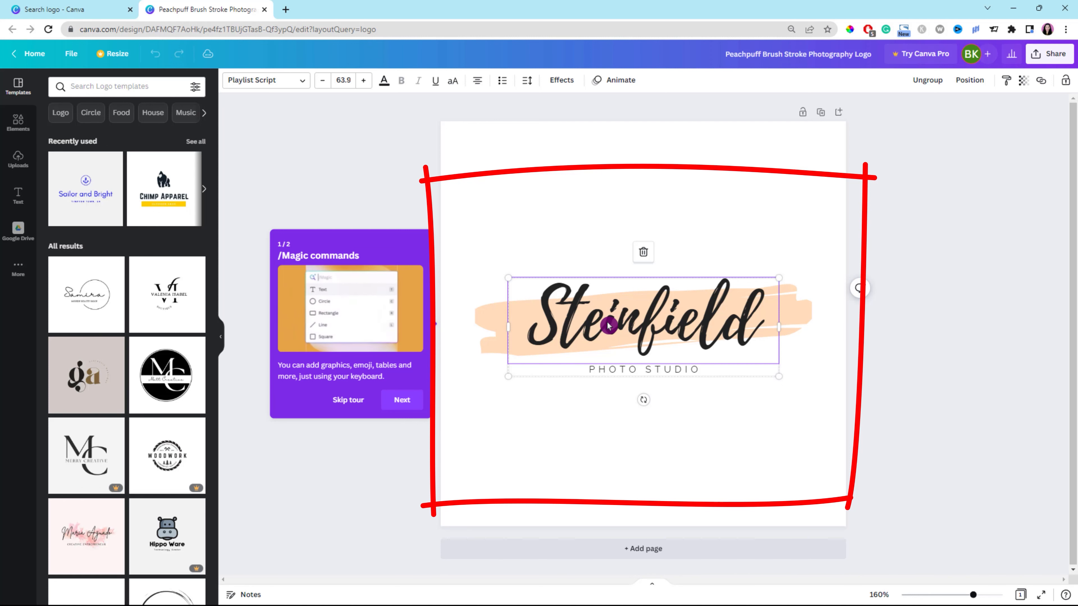
double_click(608, 326)
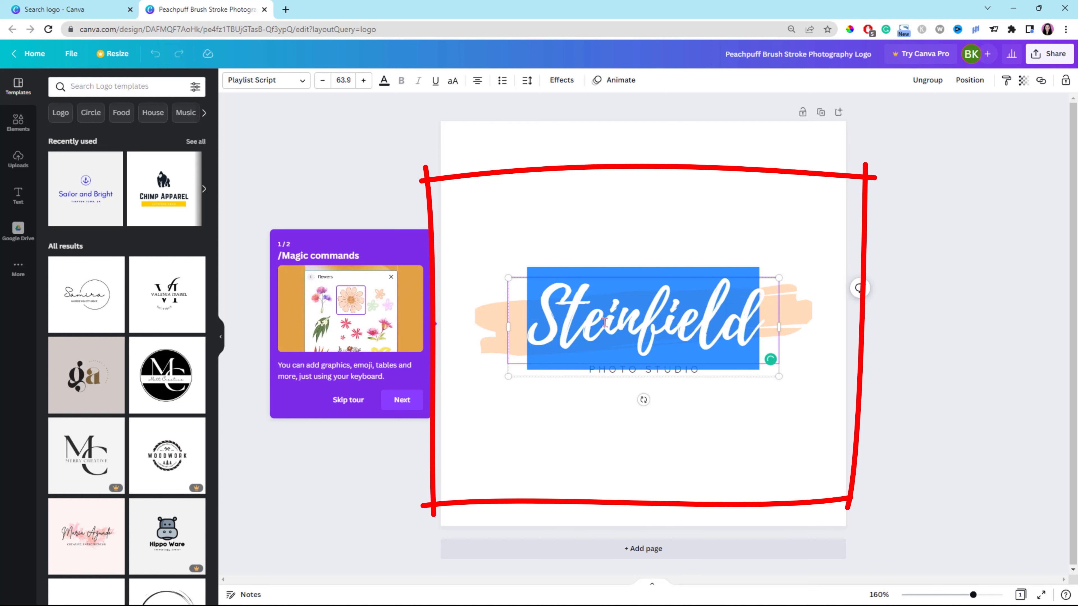
type("Doodling")
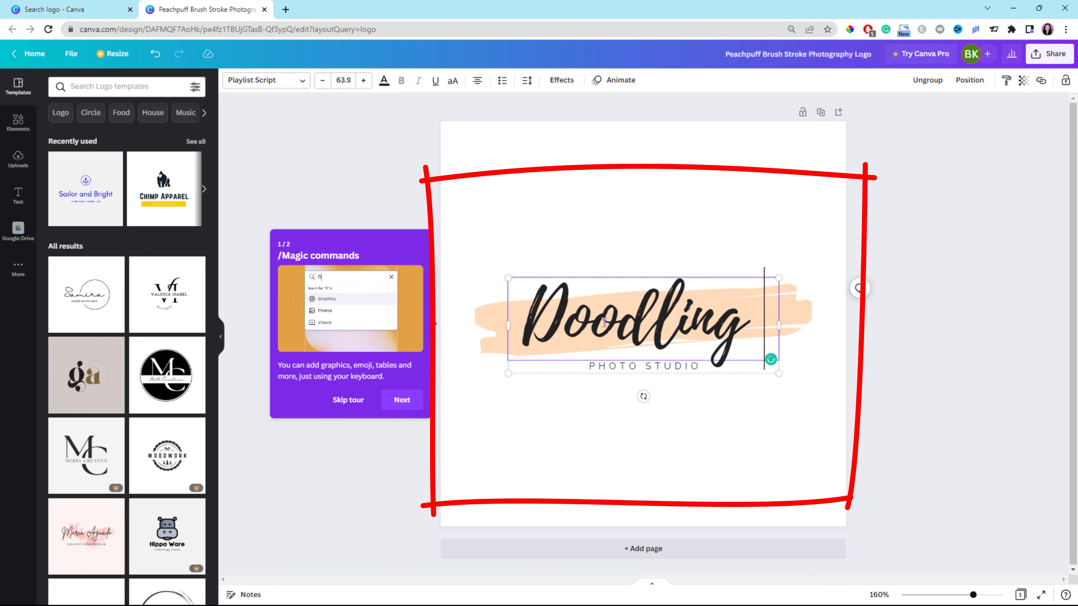
key("Return")
type("Demos")
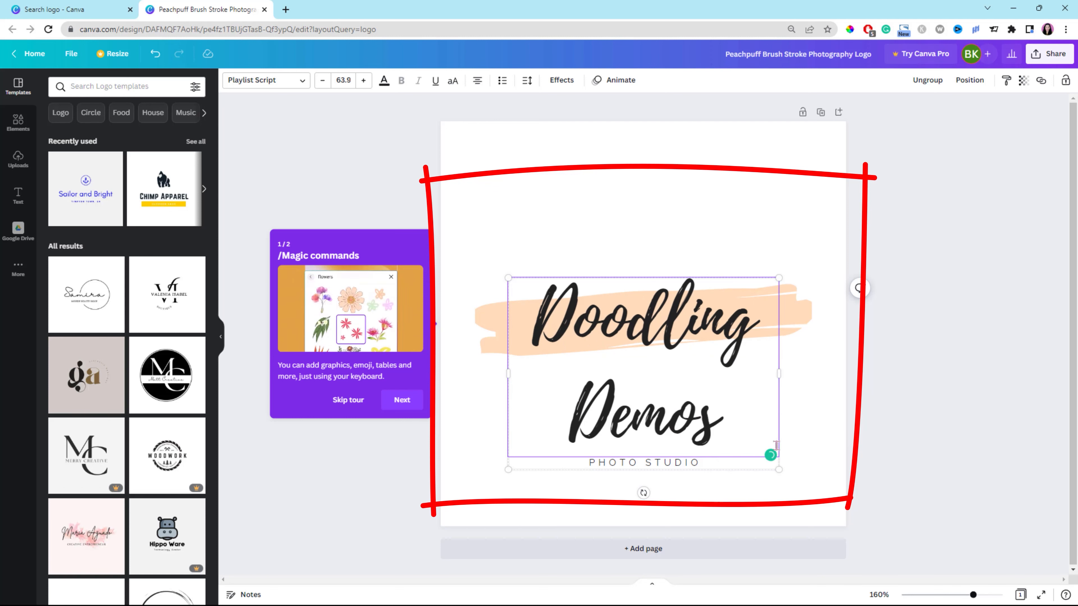
- Widen the heading's text box and reduce its font size until "Doodling Demos" fits on one line
mouse_move(778, 374)
left_mouse_down()
mouse_move(791, 349)
mouse_move(703, 361)
left_mouse_up()
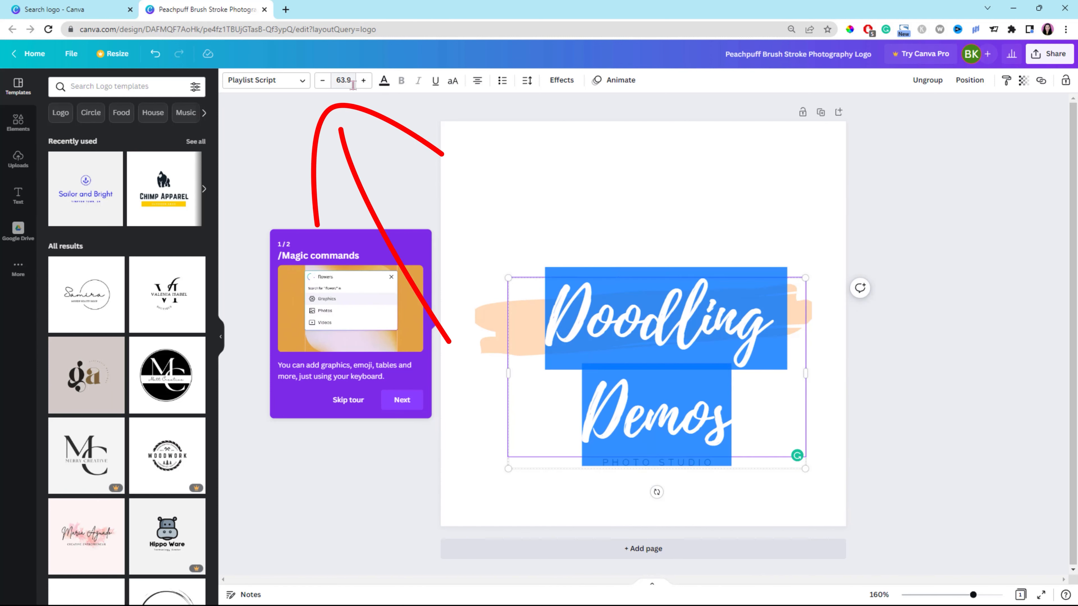
left_click(323, 81)
left_click(322, 82)
left_click(323, 82)
left_click(323, 81)
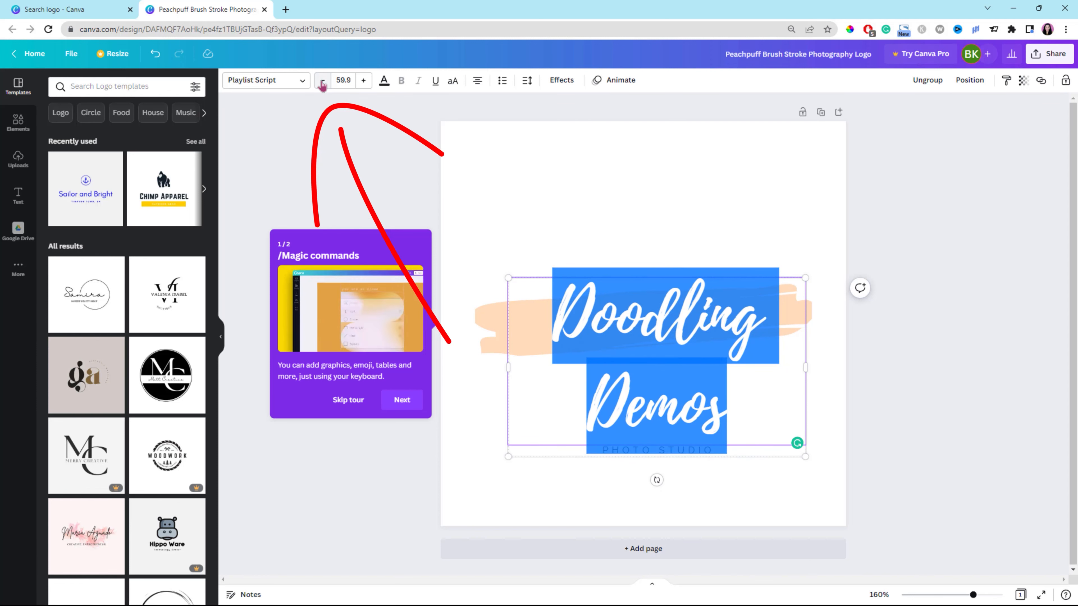
left_click(323, 81)
left_click(323, 82)
left_click(322, 81)
left_click(323, 82)
left_click(323, 81)
left_click(322, 81)
left_click(323, 82)
left_click(323, 82)
left_click(323, 81)
left_click(323, 82)
left_click(322, 81)
left_click(323, 82)
left_click(322, 81)
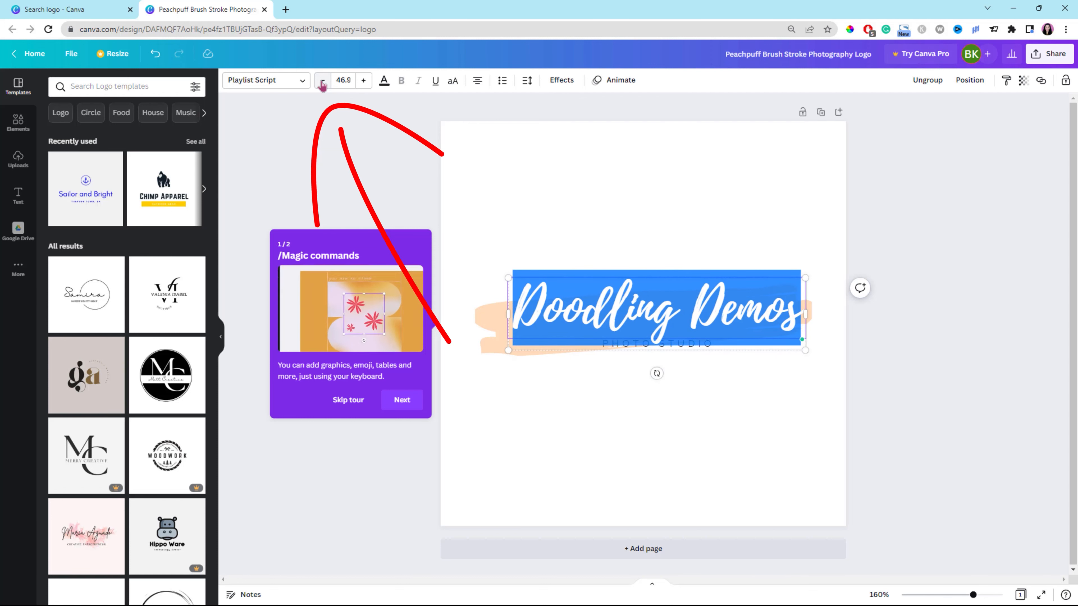
left_click(364, 80)
- Shift the heading and tagline group slightly so the heading sits centred over the brush stroke
left_click(592, 396)
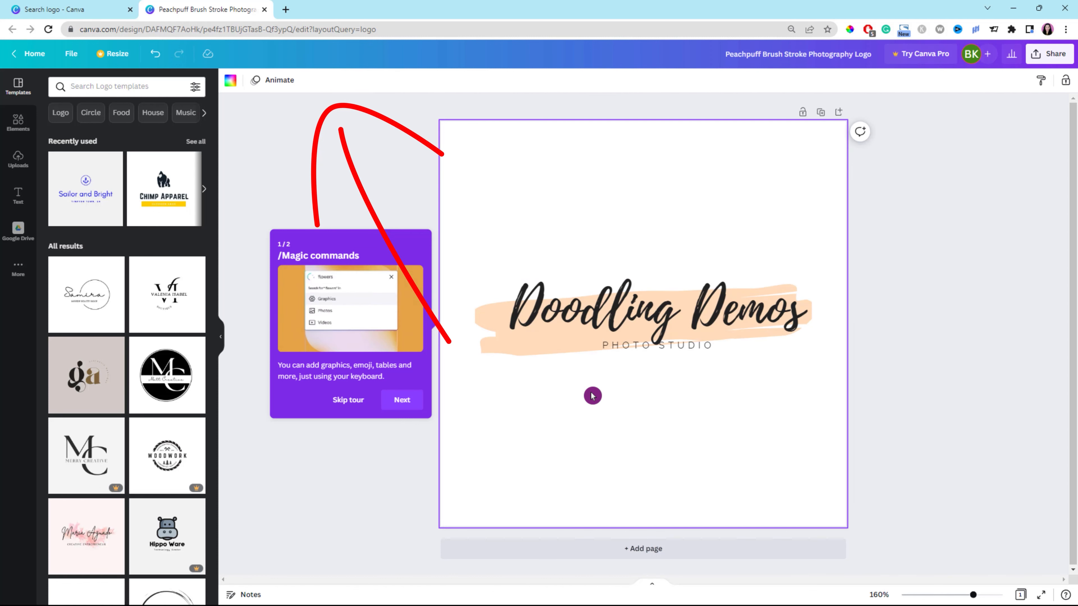
left_click_drag(603, 317, 595, 320)
left_click(598, 419)
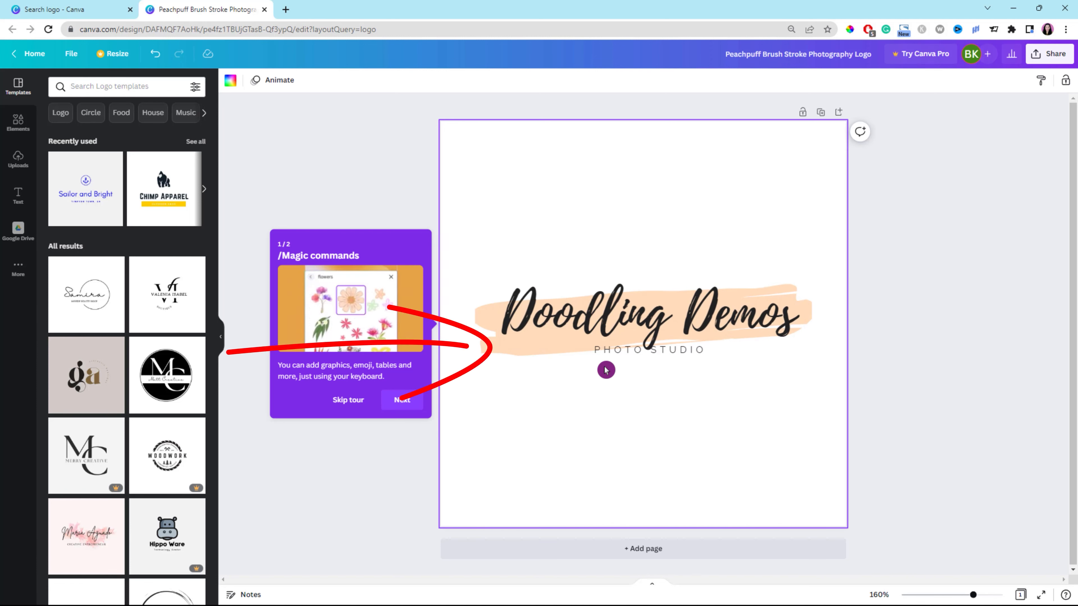
- Replace the "PHOTO STUDIO" tagline under the heading with "DEMO WEBSITE"
left_click(622, 355)
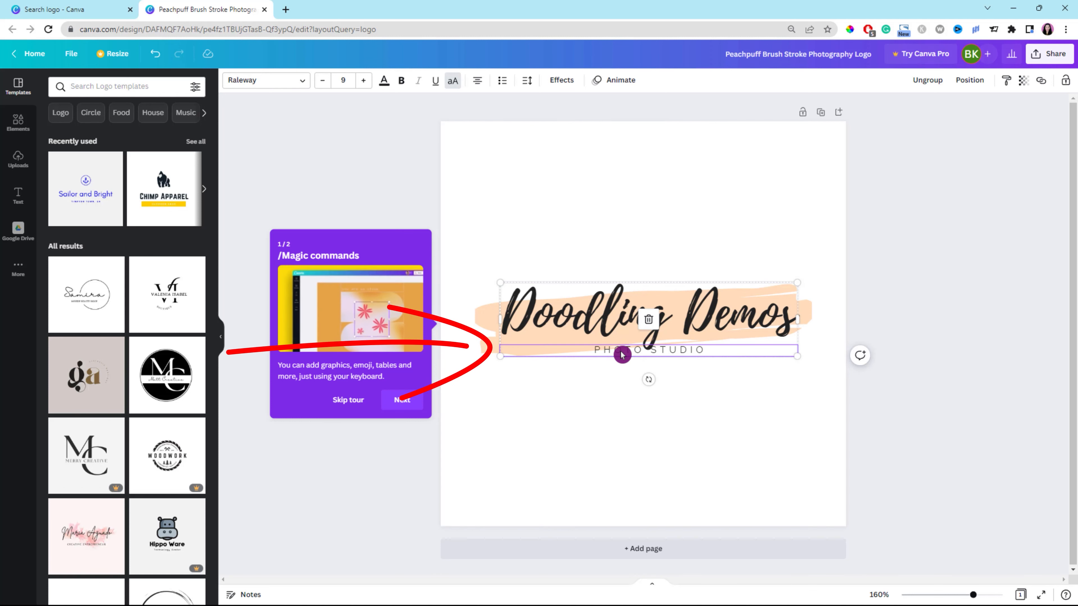
double_click(620, 351)
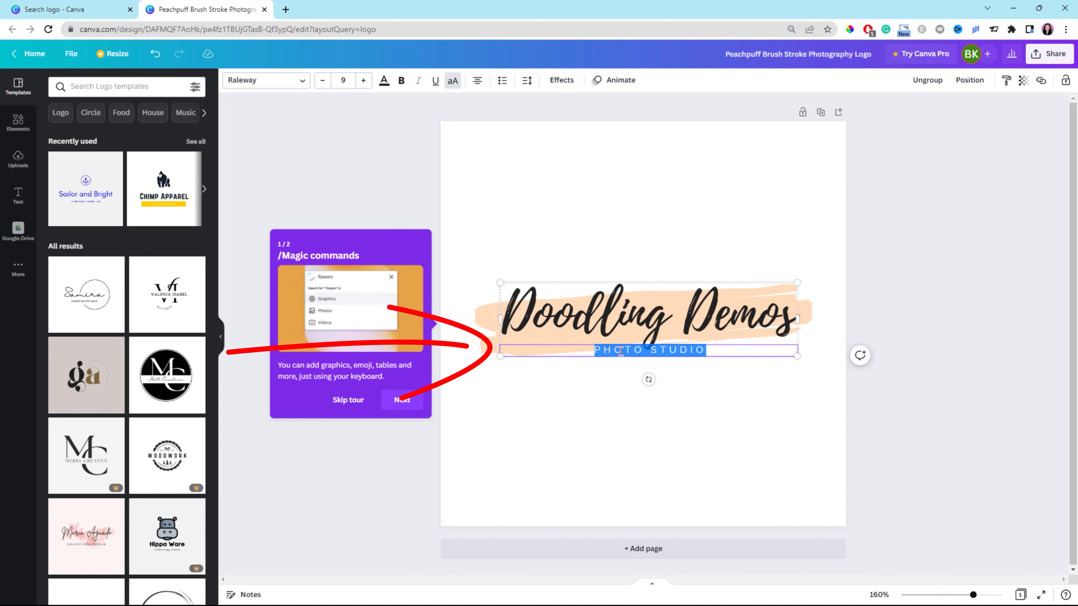
type("DEMO WEBSITE")
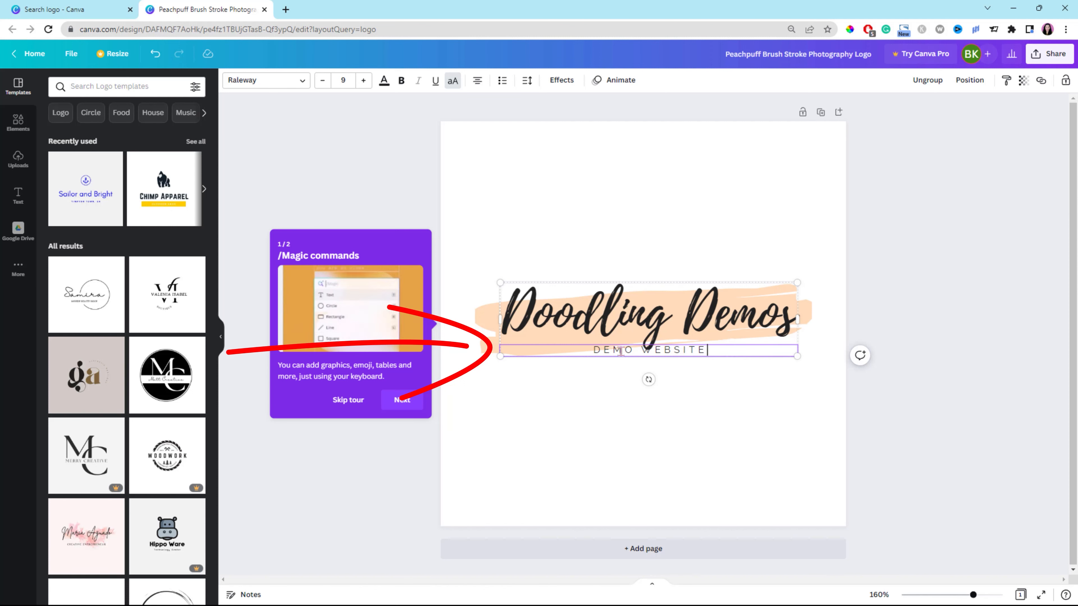
left_click(534, 422)
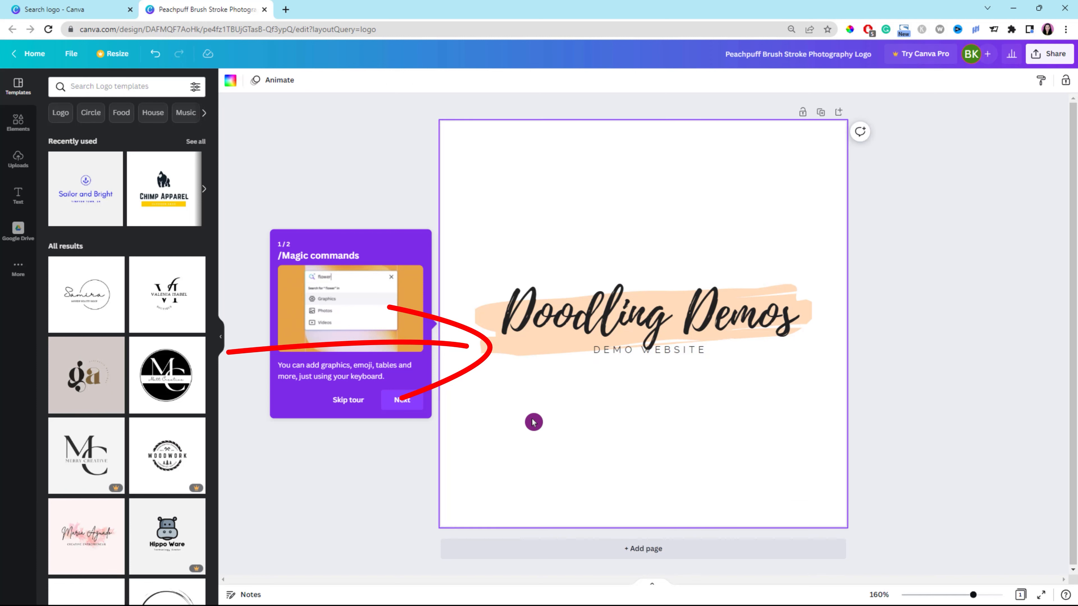
- Ungroup the "DEMO WEBSITE" tagline, enlarge it to font size 9.9 and place it slightly lower beneath the heading
left_click(628, 352)
left_click_drag(655, 382, 656, 387)
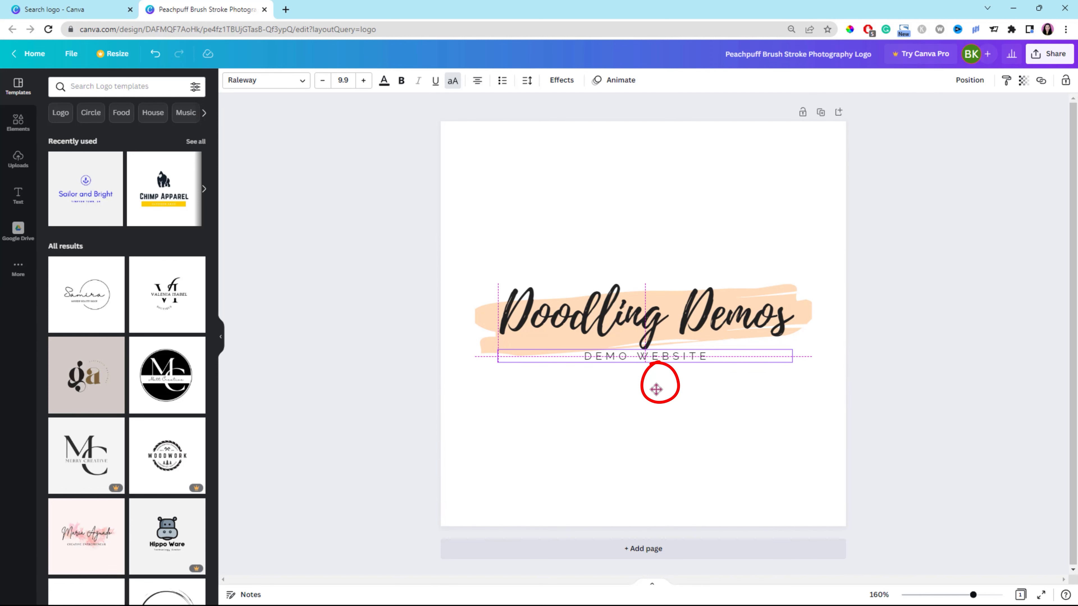
left_click(820, 409)
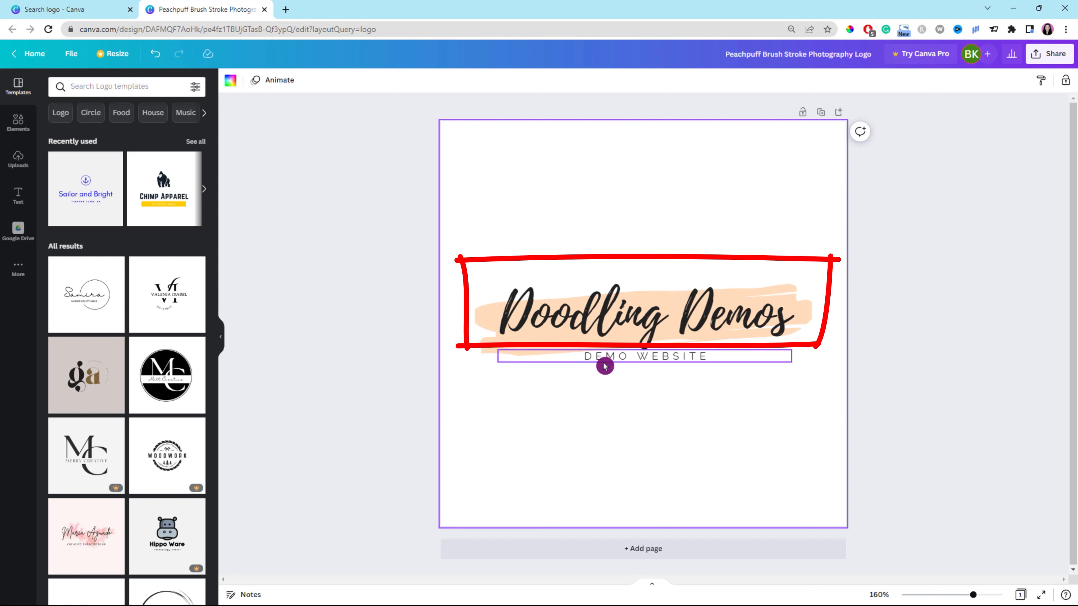
- Recolour the peach brush stroke behind the heading with the palette's yellow, #fde74c
left_click(485, 319)
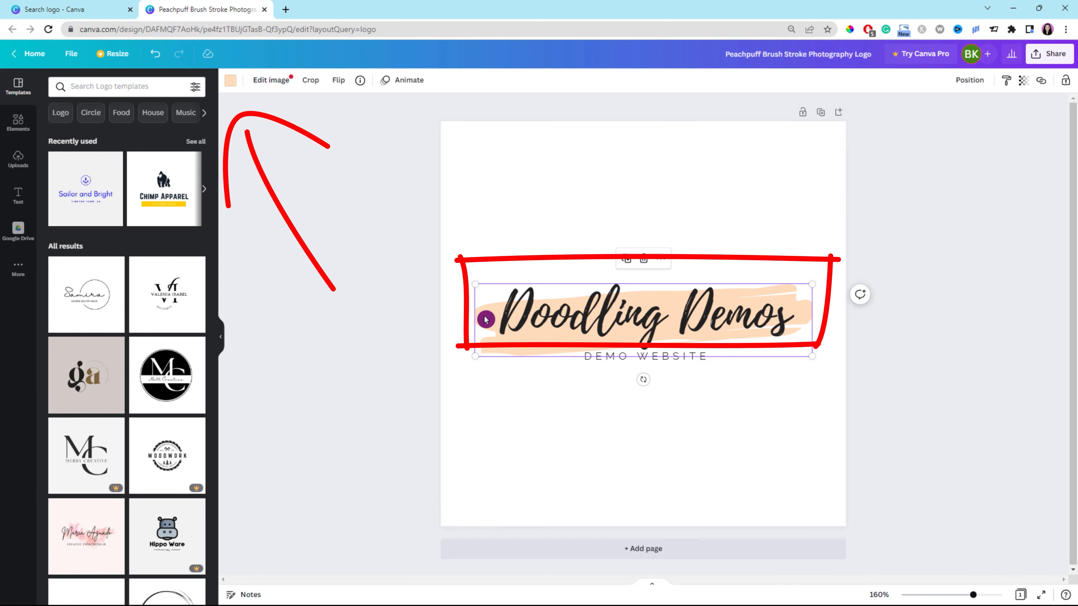
left_click(231, 81)
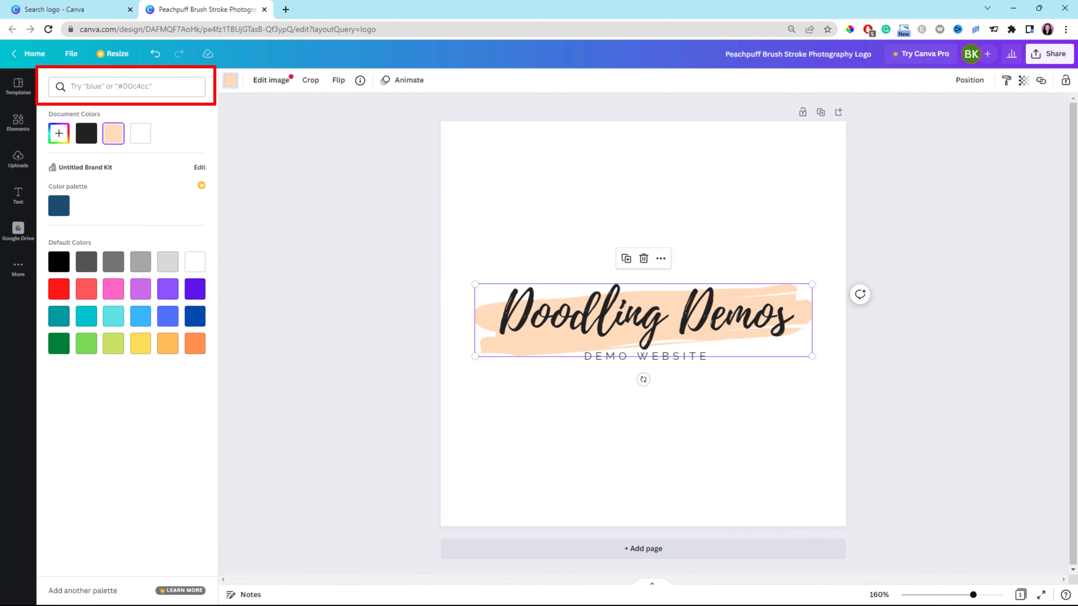
key("alt+Tab")
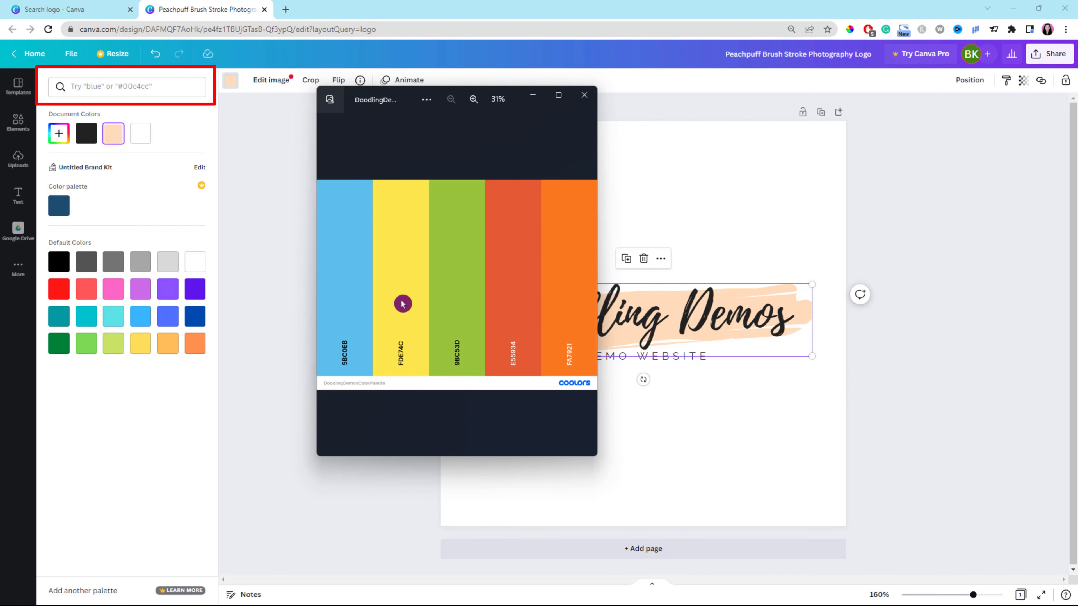
left_click(101, 86)
type("#fde74c")
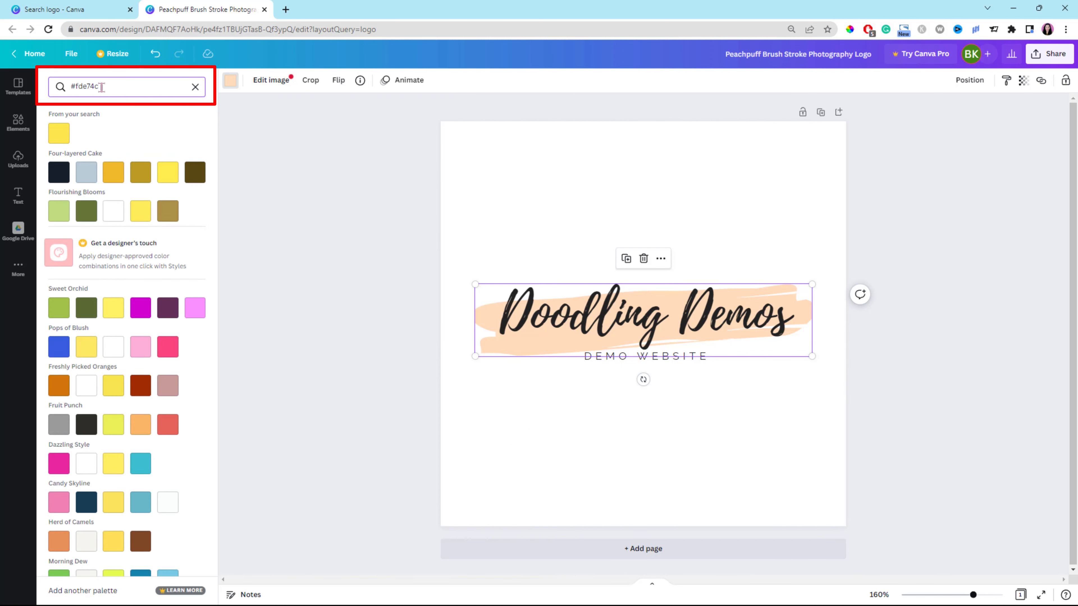
left_click(59, 135)
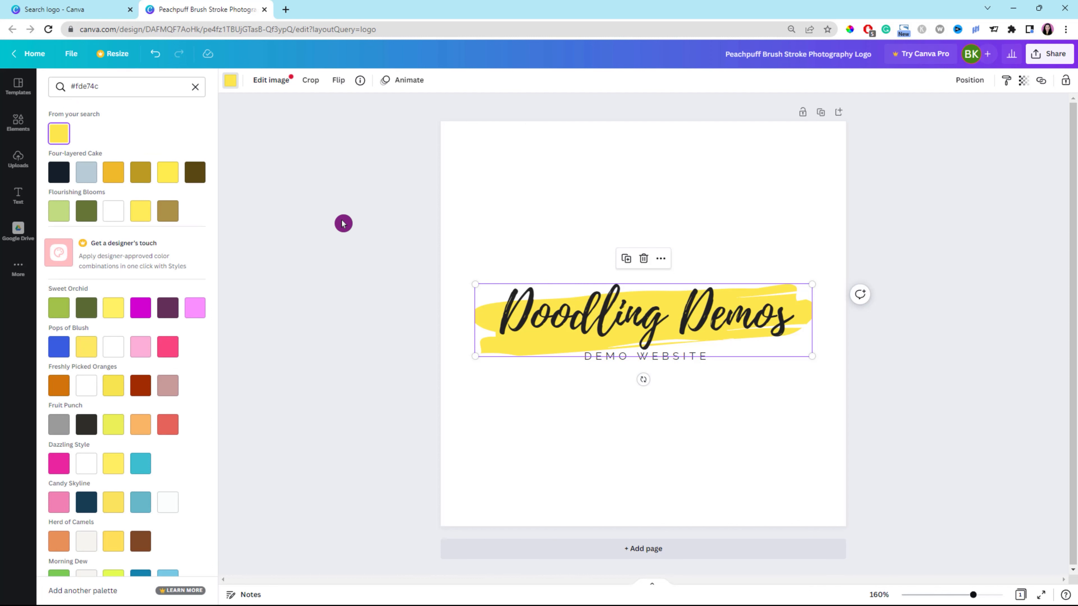
key("Escape")
left_click(506, 234)
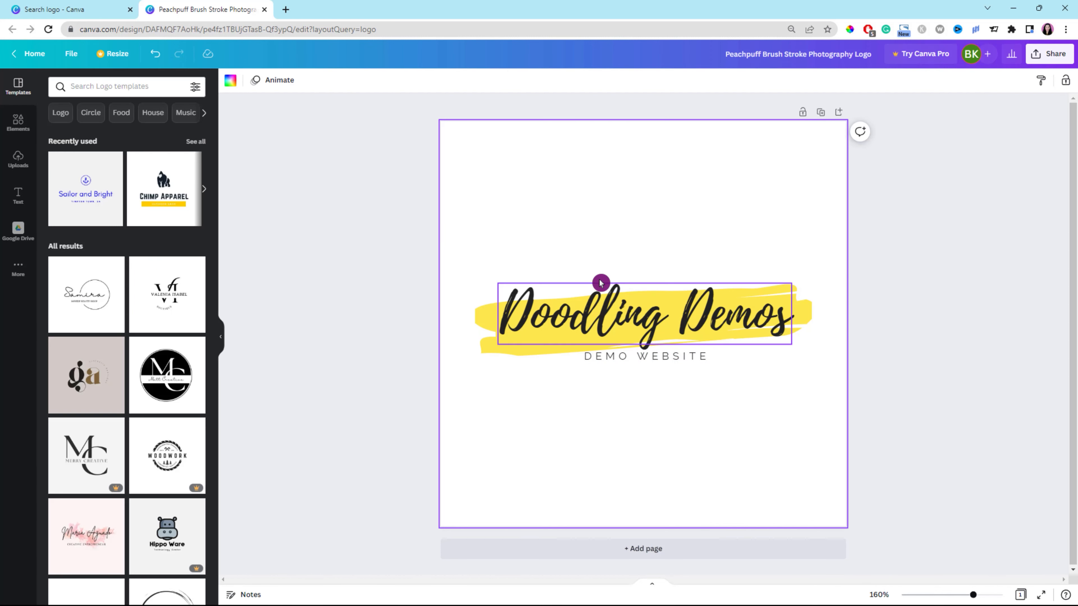
key("alt+Tab")
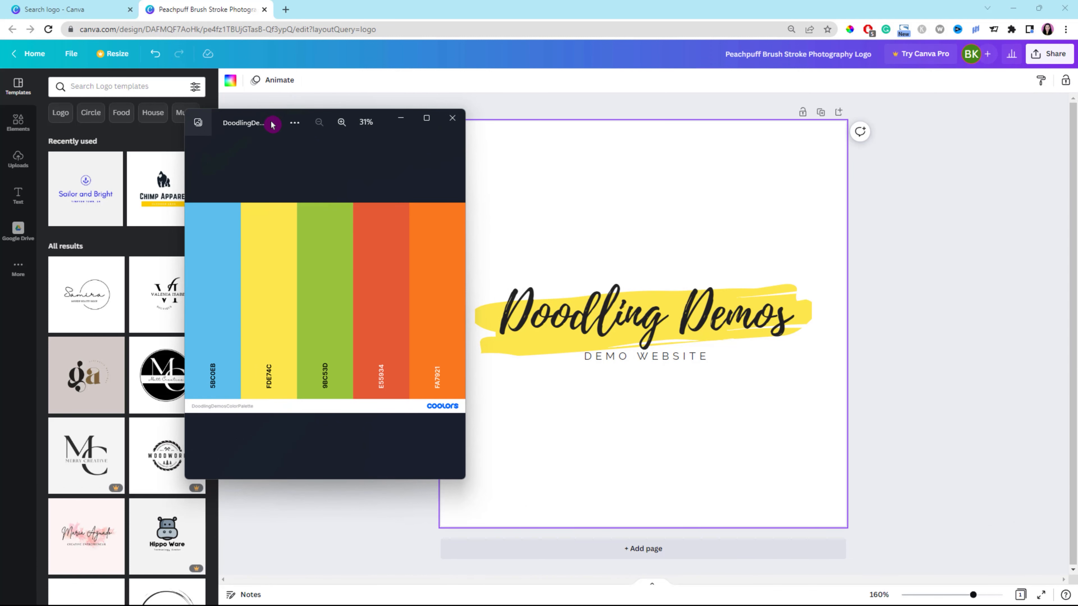
left_click_drag(273, 123, 1076, 242)
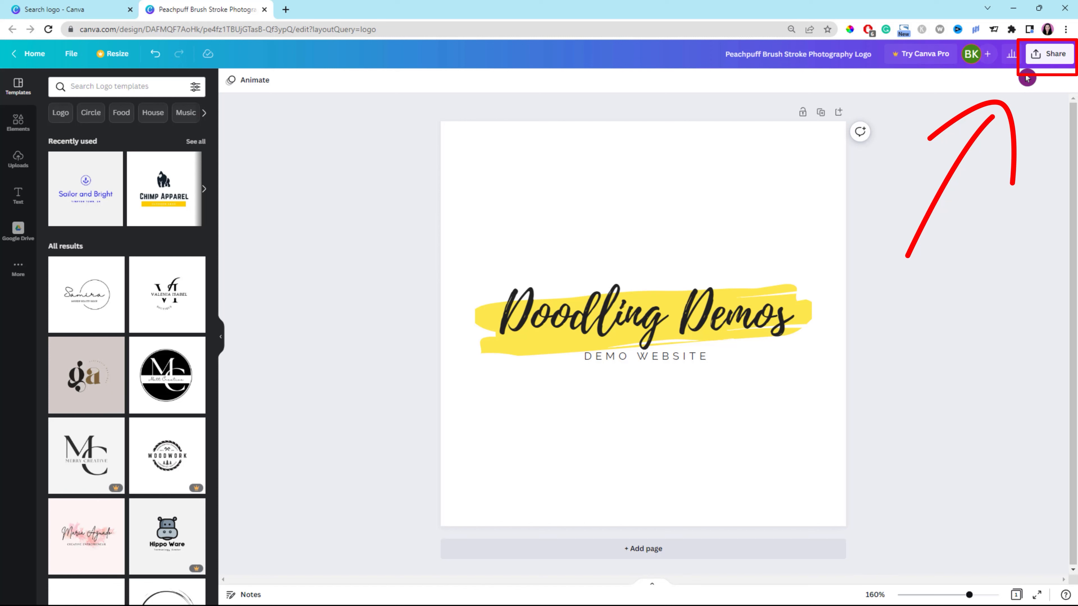
- Download the finished logo as a PNG file
left_click(1054, 54)
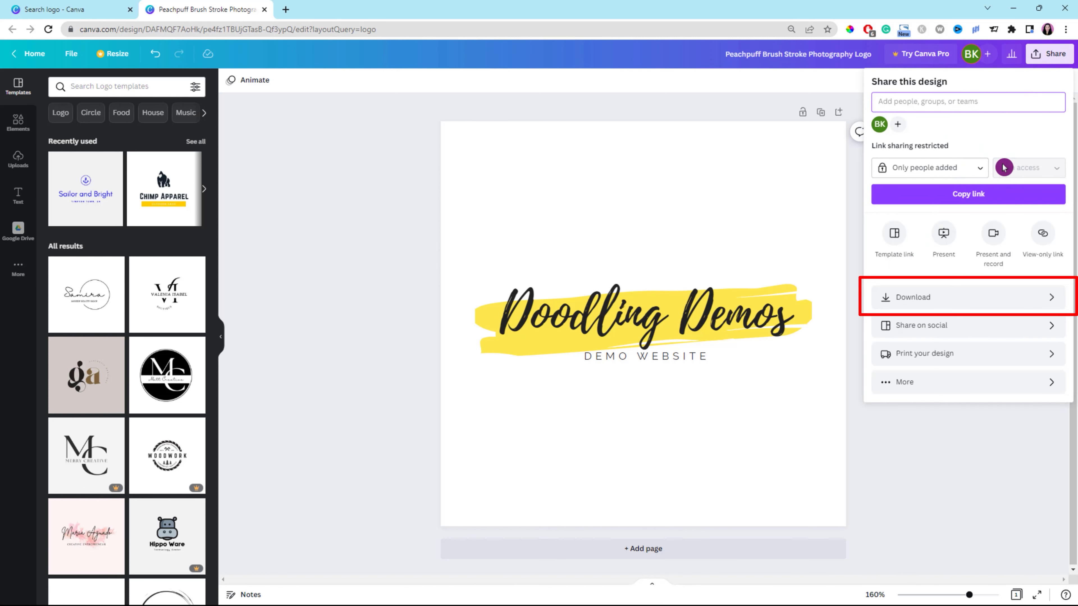
left_click(944, 307)
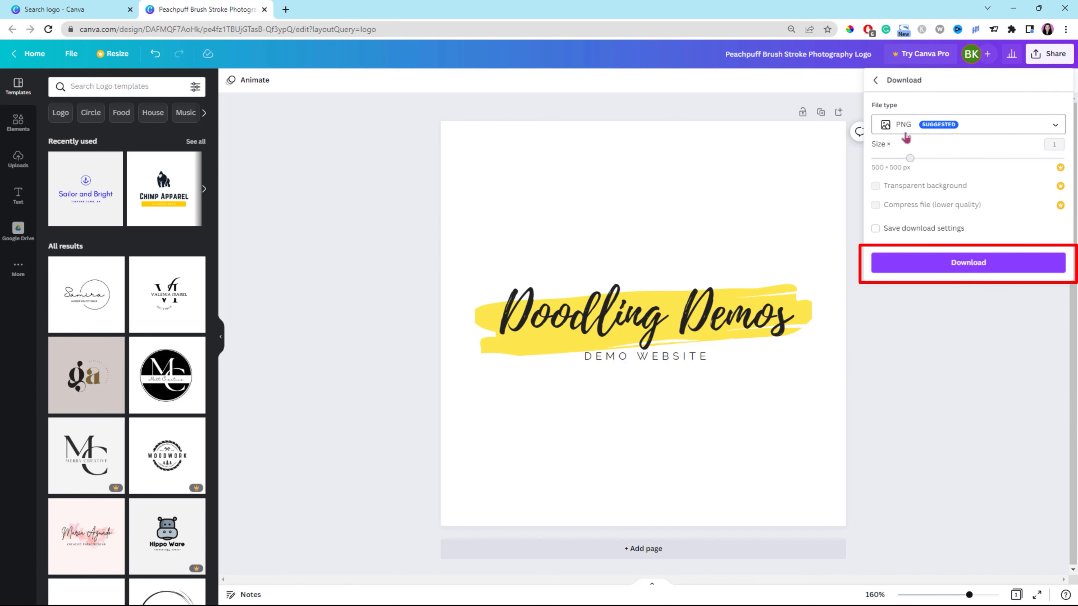
left_click(966, 266)
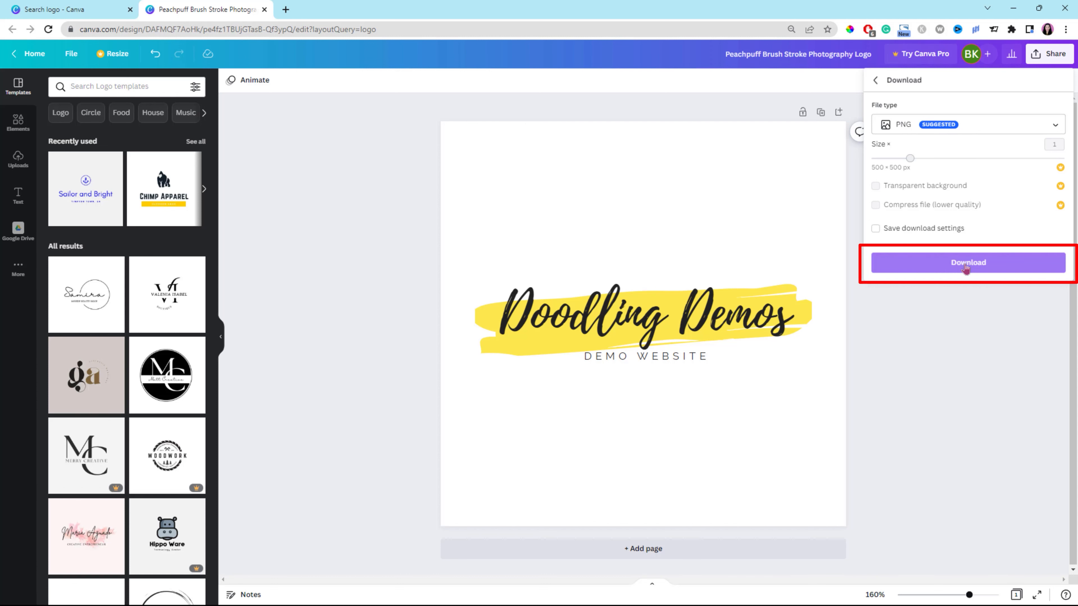
left_click(966, 266)
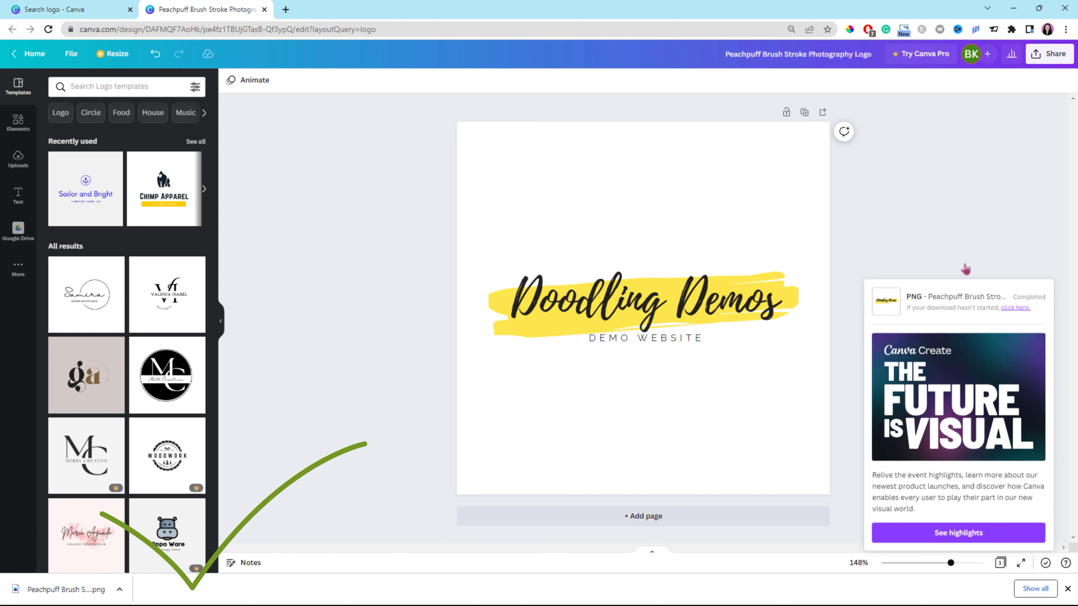
left_click(122, 592)
left_click(140, 519)
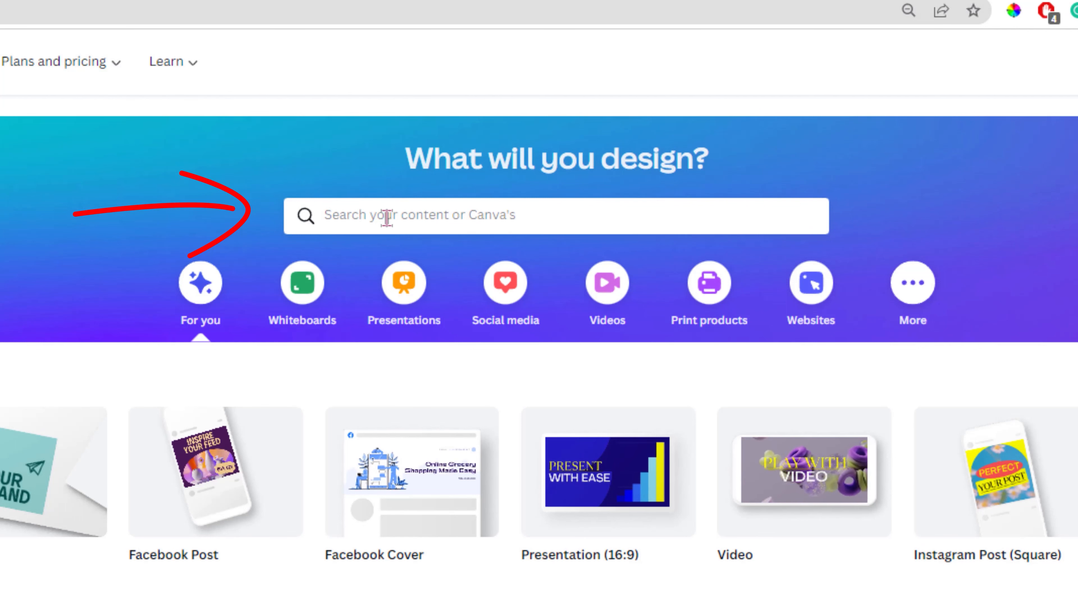
- Search the Canva templates for "icon" and open the Colorful Cute Icons Icon Set template
left_click(352, 215)
type("icon")
key("Return")
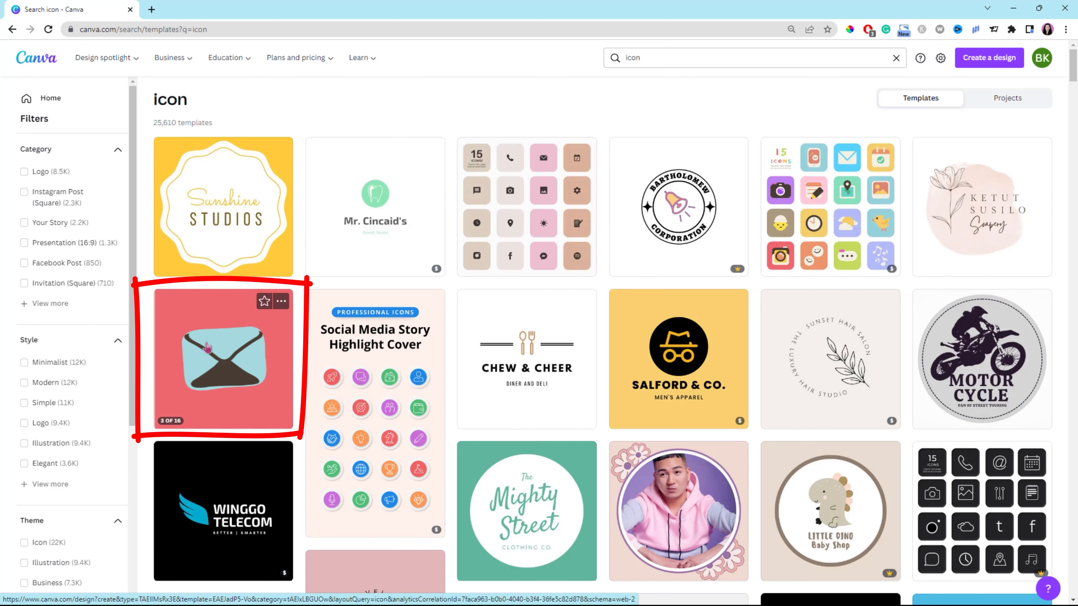
left_click(206, 347)
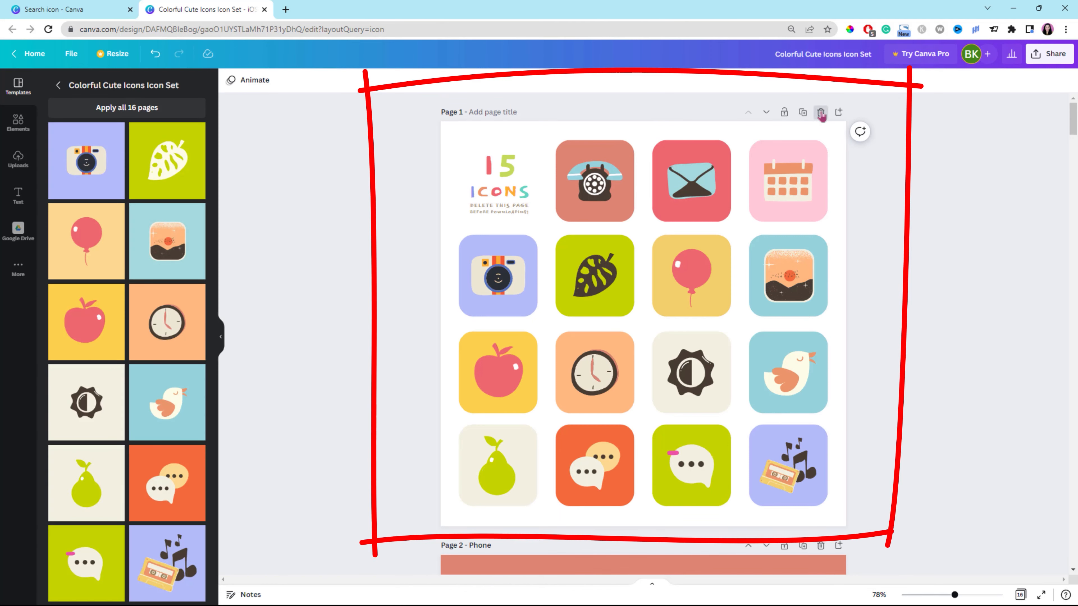
- Delete the icon set's unwanted pages, keeping only the single speech bubble page with three dots
left_click(821, 113)
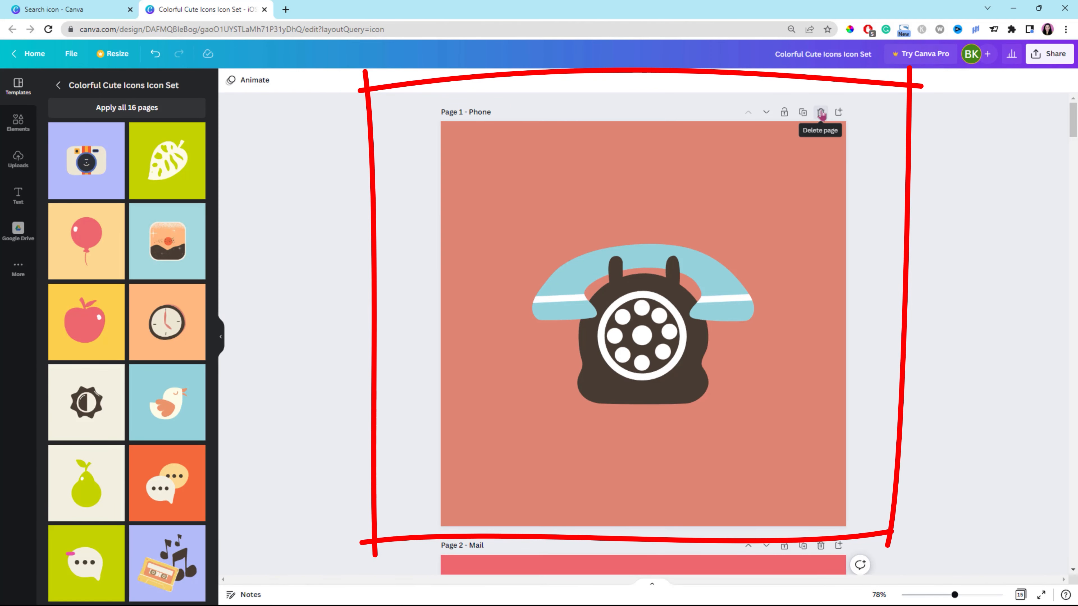
left_click(821, 112)
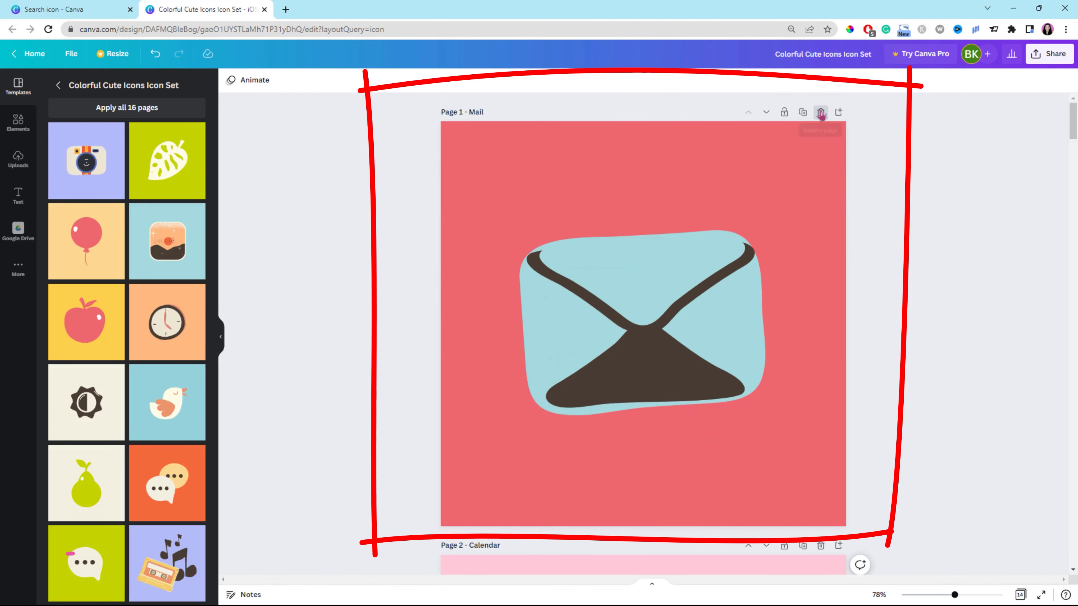
left_click(821, 113)
left_click(820, 112)
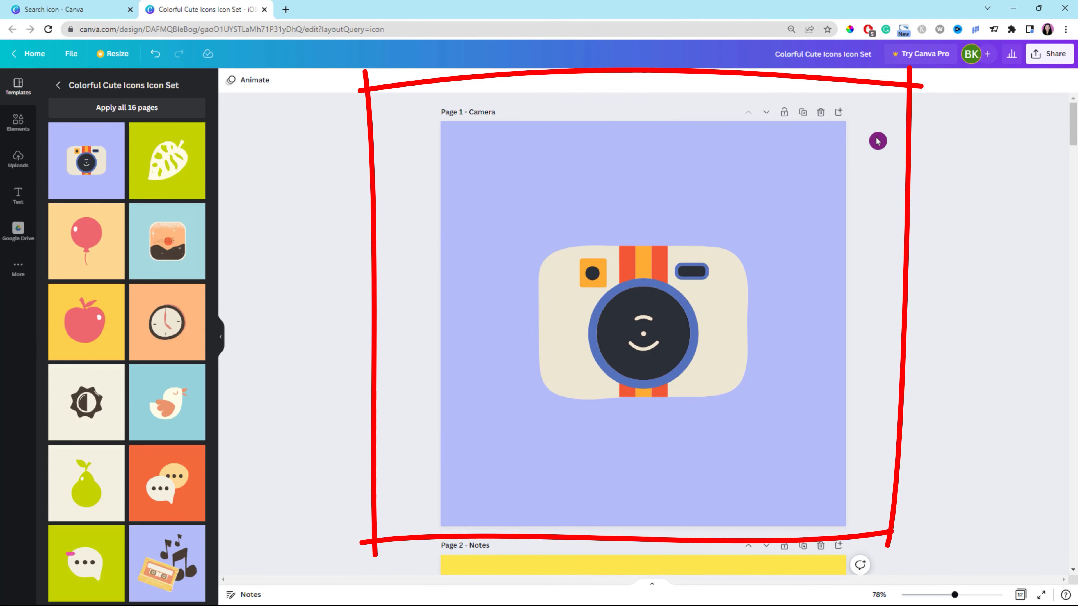
left_click(821, 113)
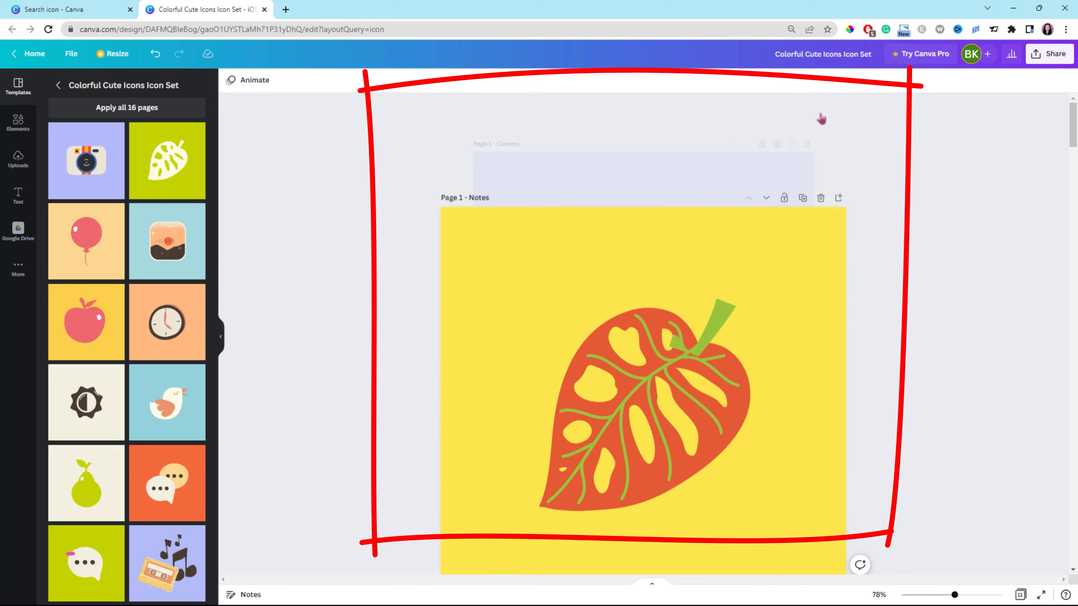
scroll(892, 200, "down", 5)
scroll(897, 206, "down", 10)
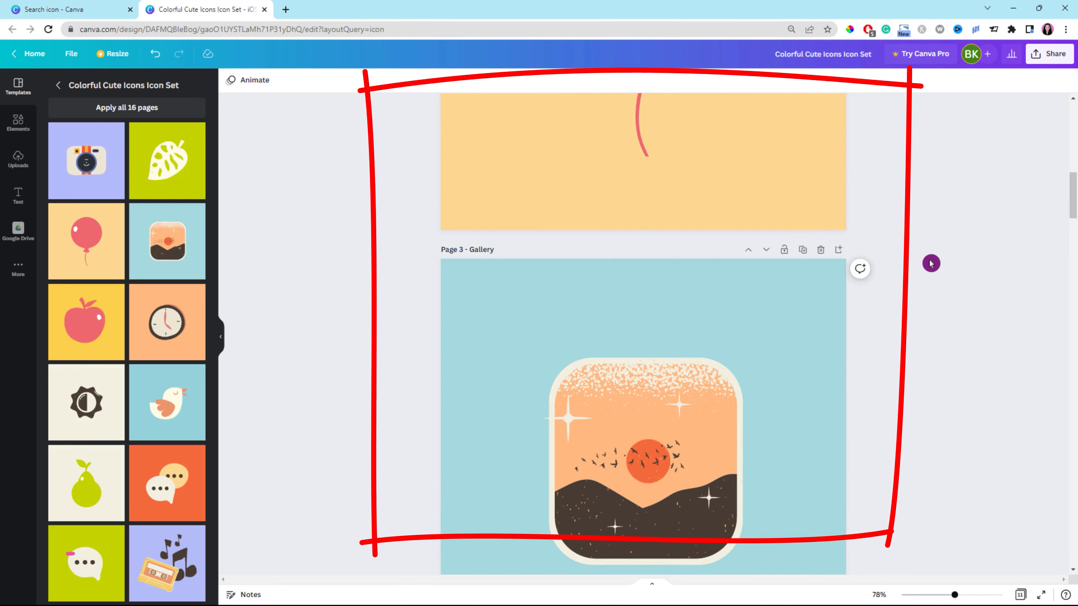
left_click(821, 251)
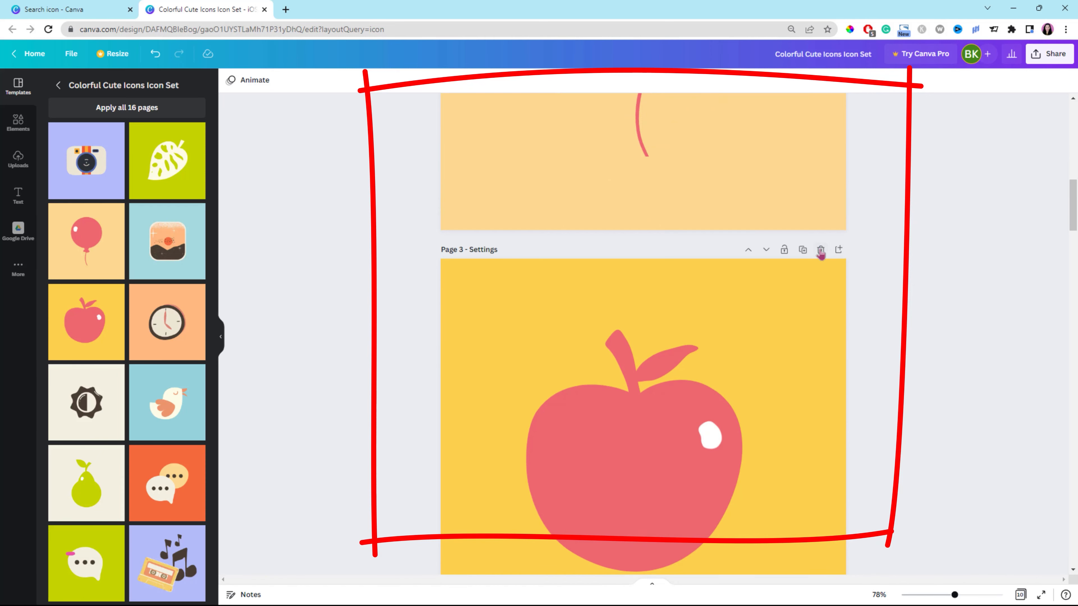
scroll(908, 290, "down", 3)
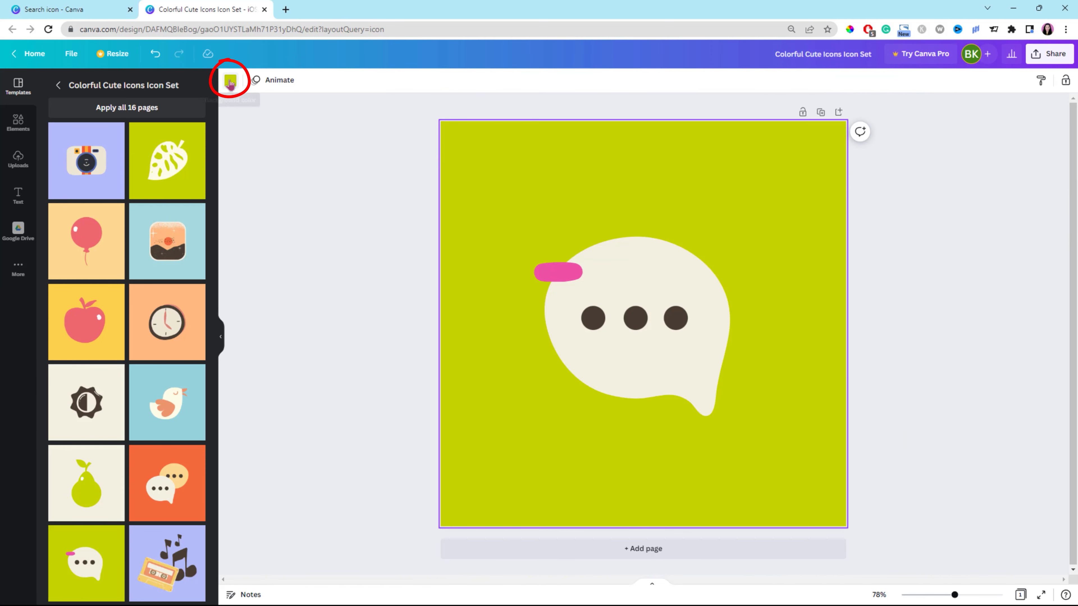
- Recolour the page background with #9bc53d and the pink dash on the speech bubble with #e55934
left_click(230, 84)
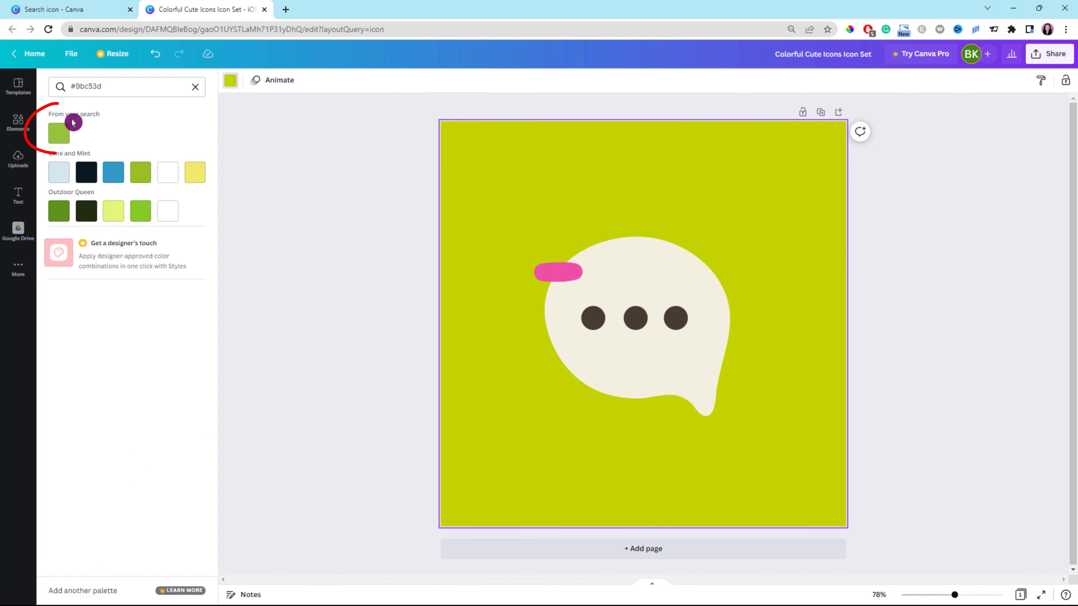
left_click(58, 135)
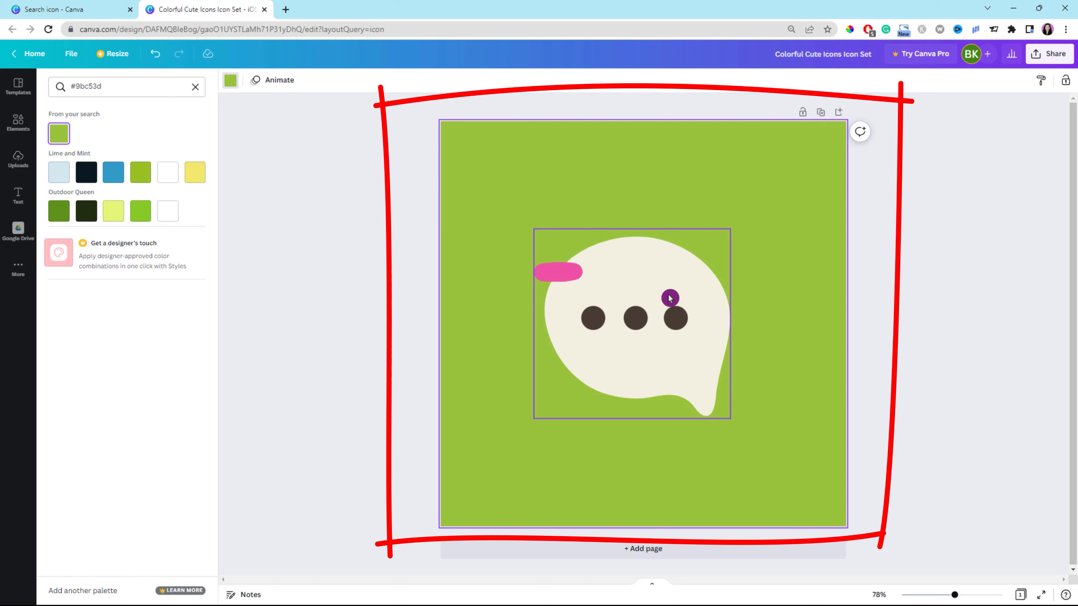
left_click(563, 277)
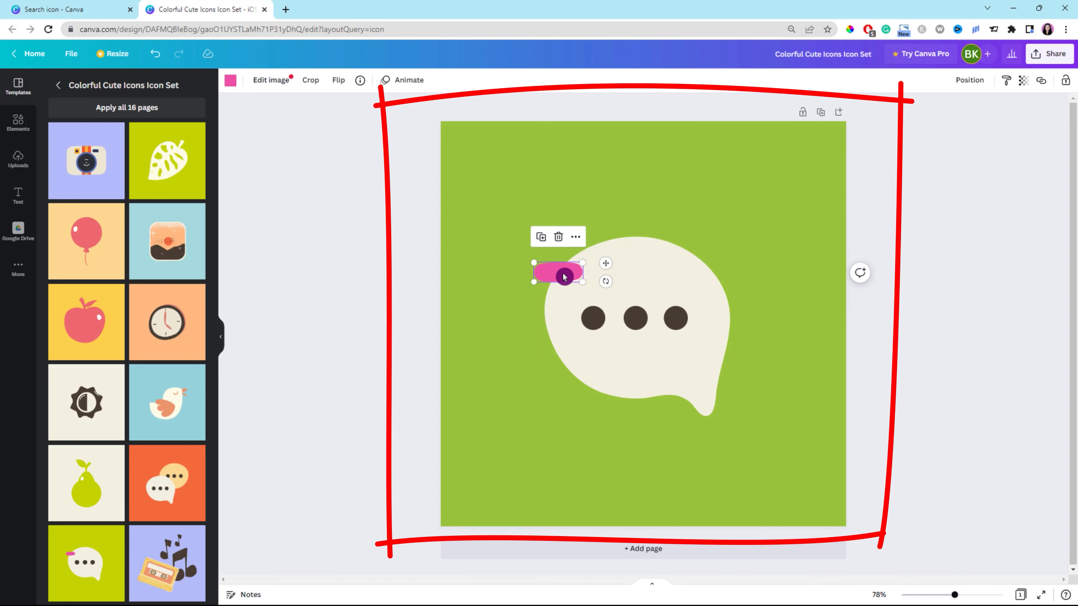
left_click(230, 80)
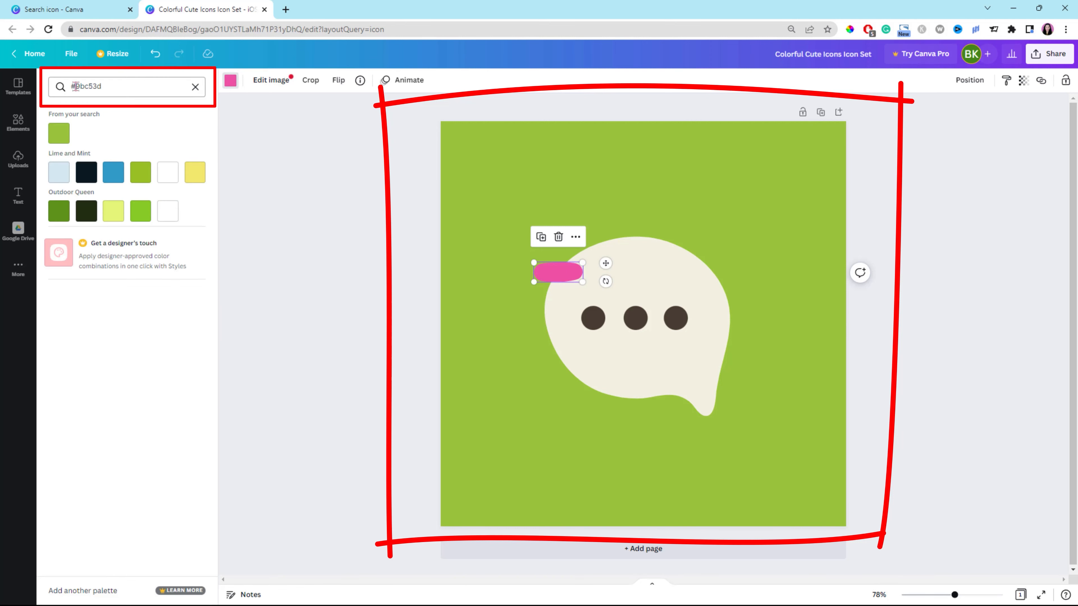
left_click_drag(74, 86, 120, 91)
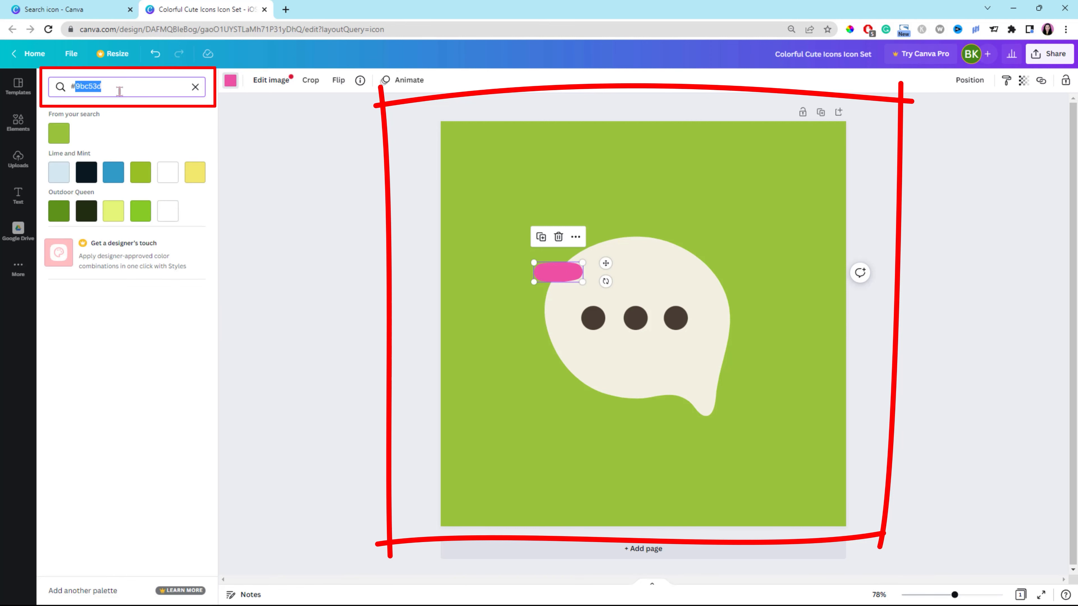
type("e55934")
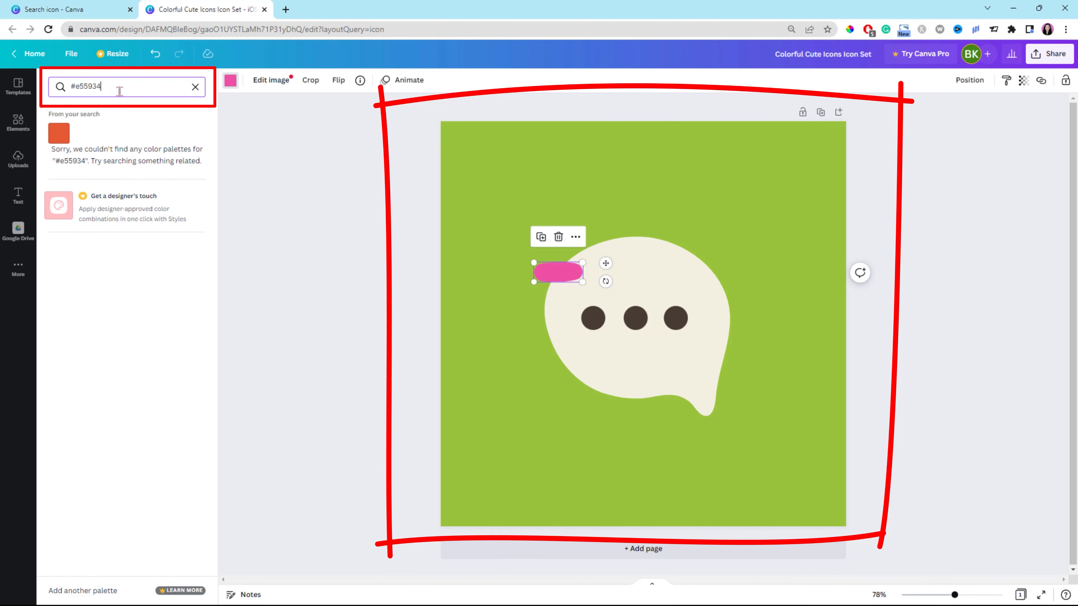
left_click(59, 133)
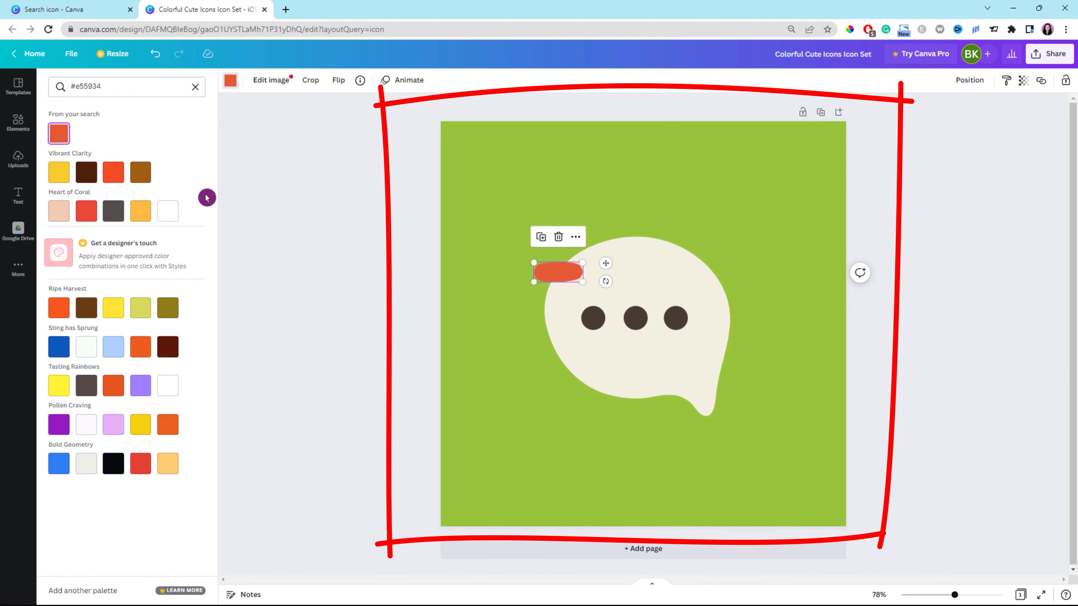
- Recolour the speech bubble's three dots with #5bc0eb, and open the bubble's cream fill colour for editing
left_click(645, 358)
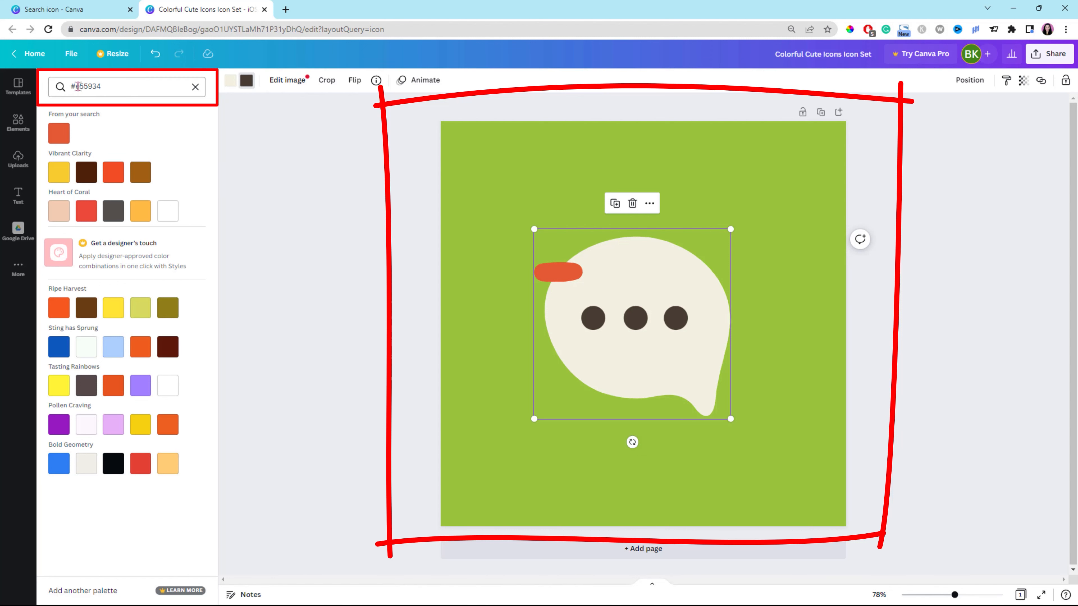
left_click_drag(74, 86, 132, 85)
type("#5bc0")
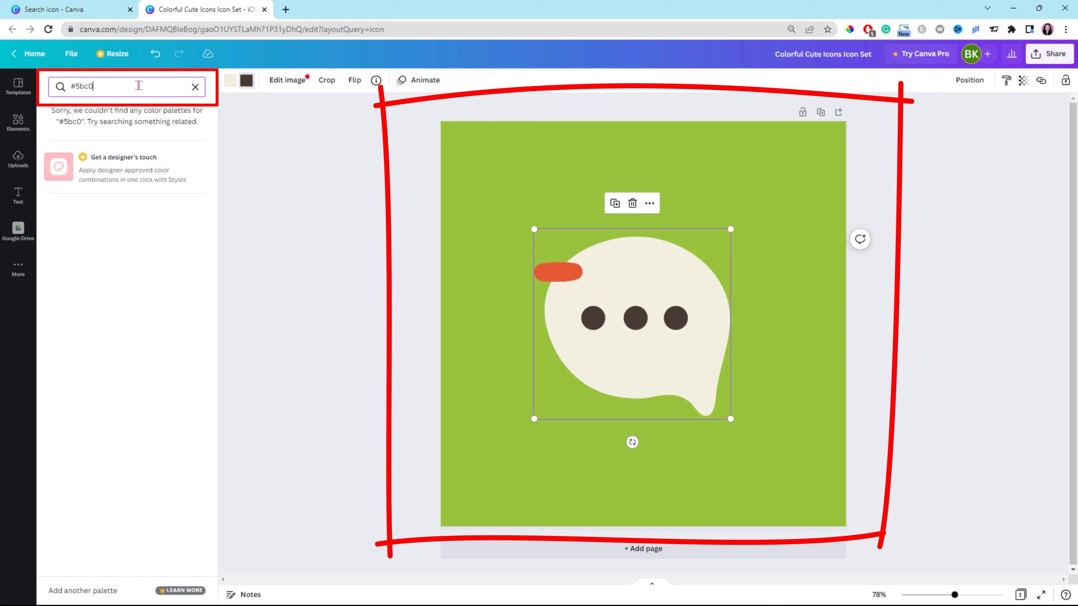
type("eb")
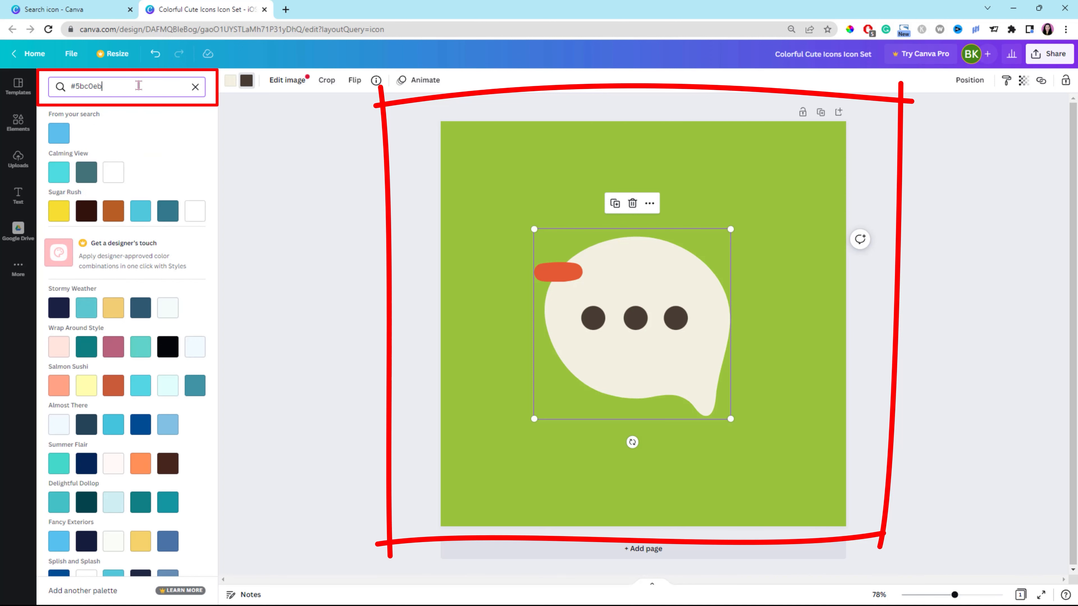
left_click(63, 136)
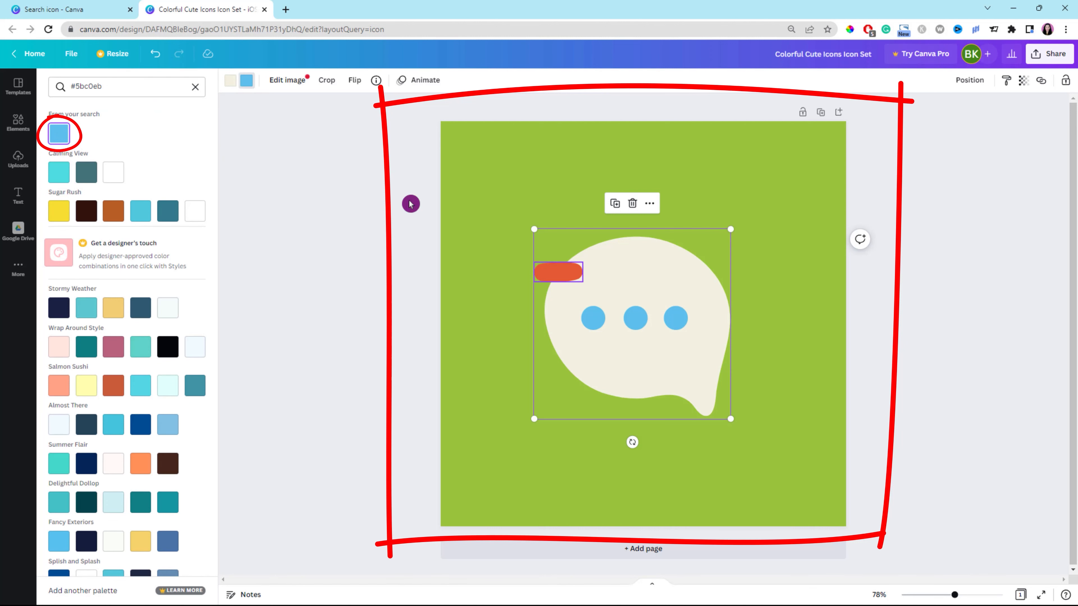
left_click(230, 87)
double_click(122, 85)
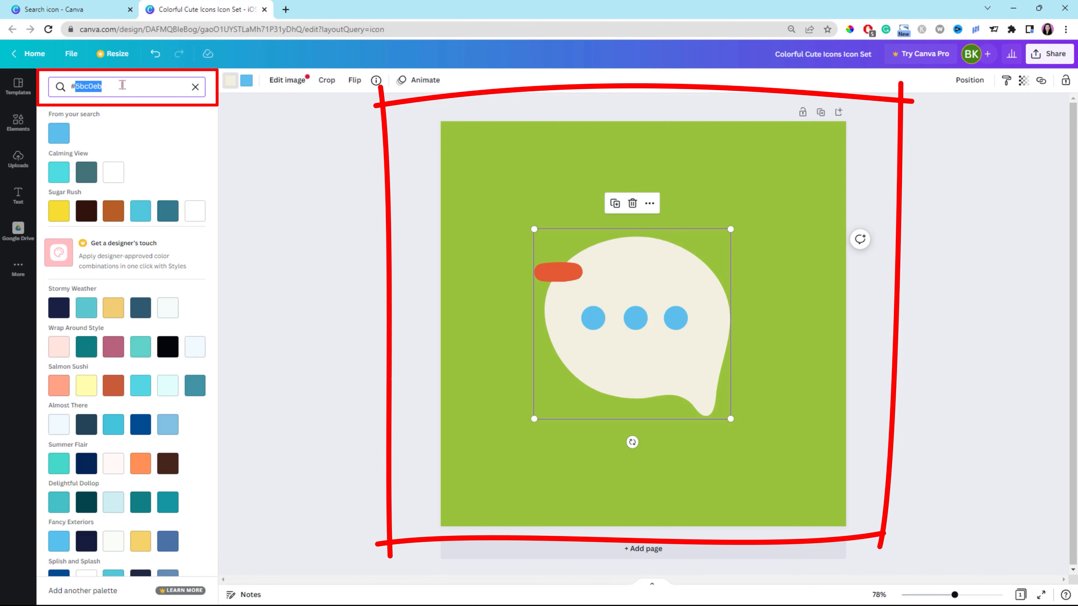
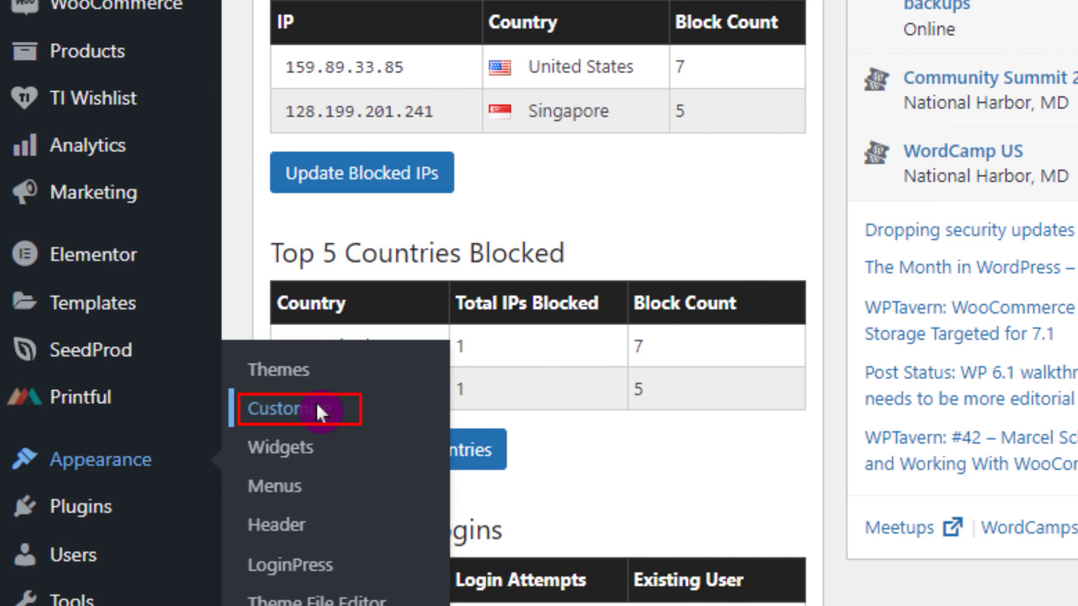
- In the WordPress dashboard, open the theme customizer's Site Identity settings and remove the existing site icon
left_click(319, 411)
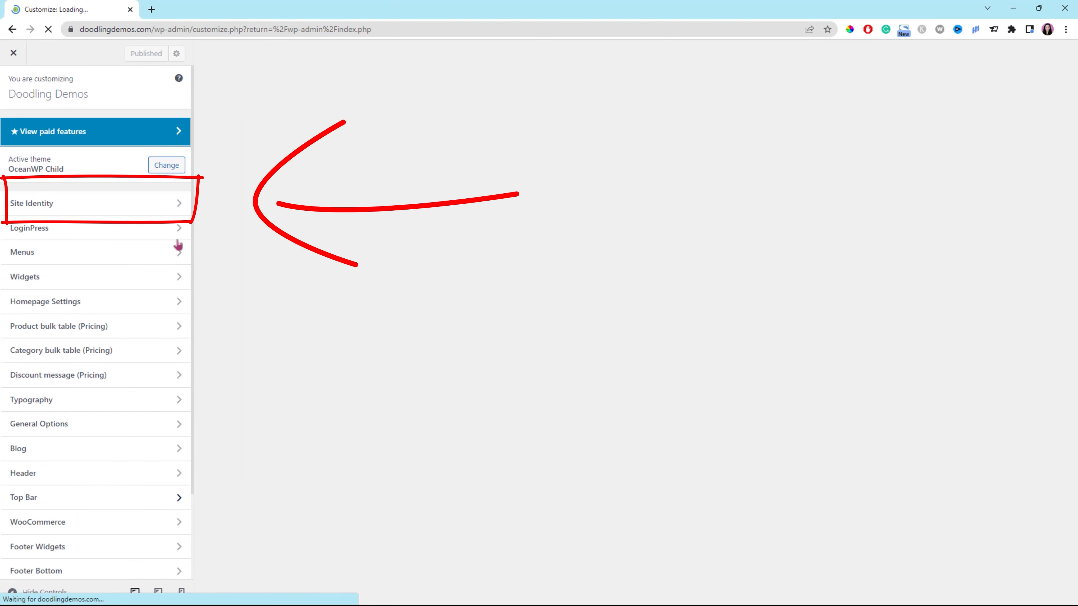
left_click(151, 206)
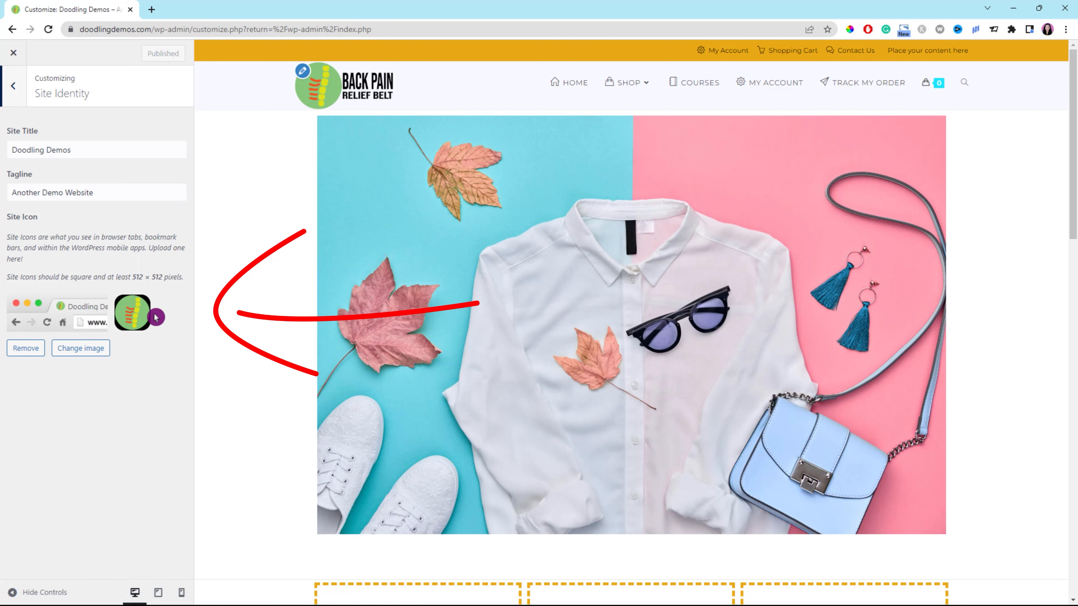
left_click(30, 351)
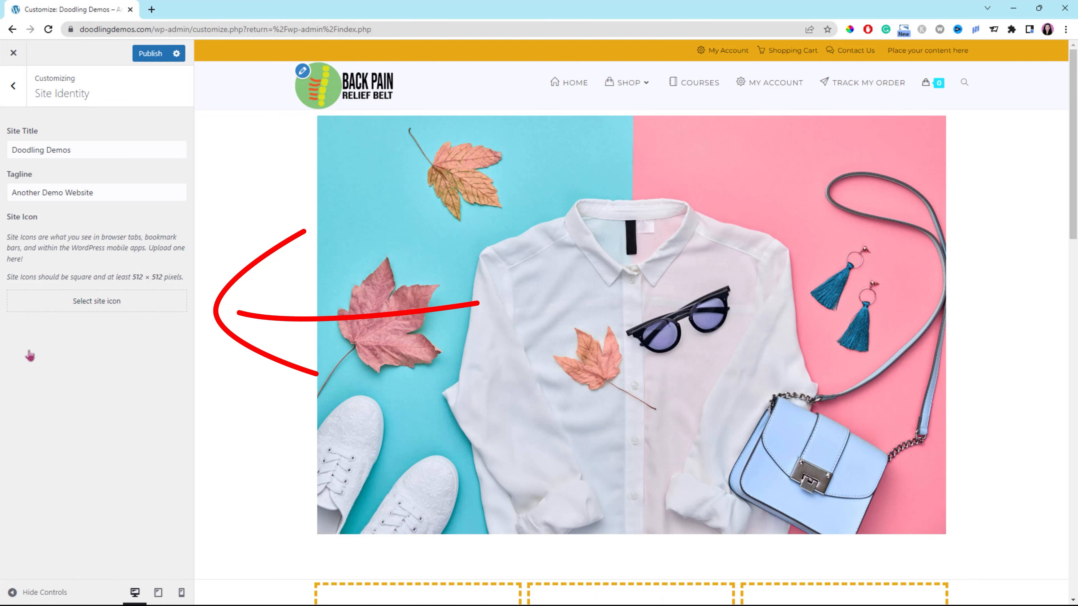
- Start choosing a new site icon and open the file chooser for uploading an image from the computer
left_click(117, 304)
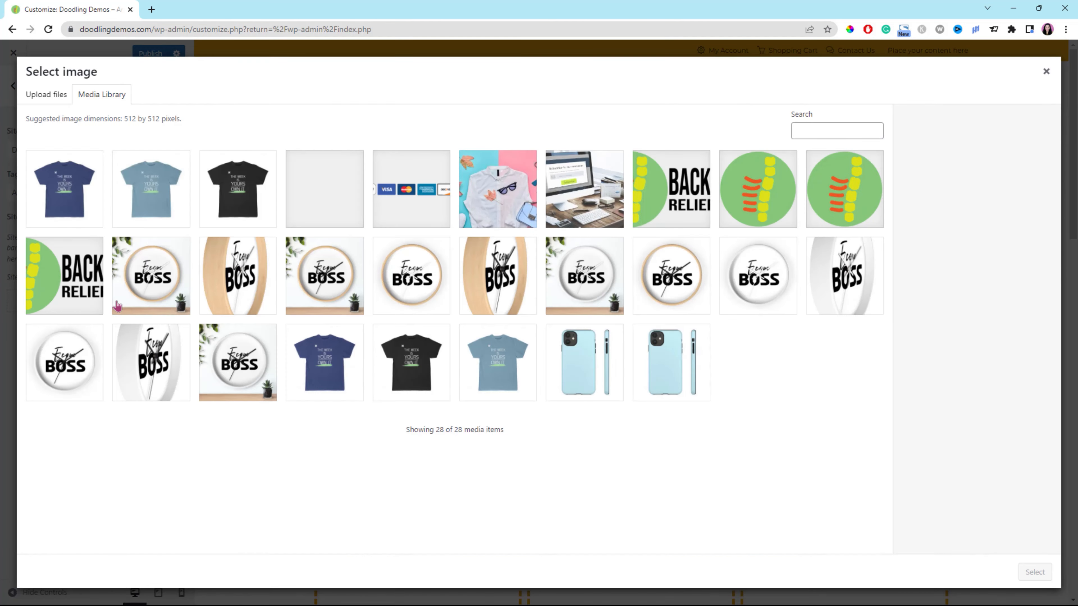
left_click(55, 98)
left_click(526, 305)
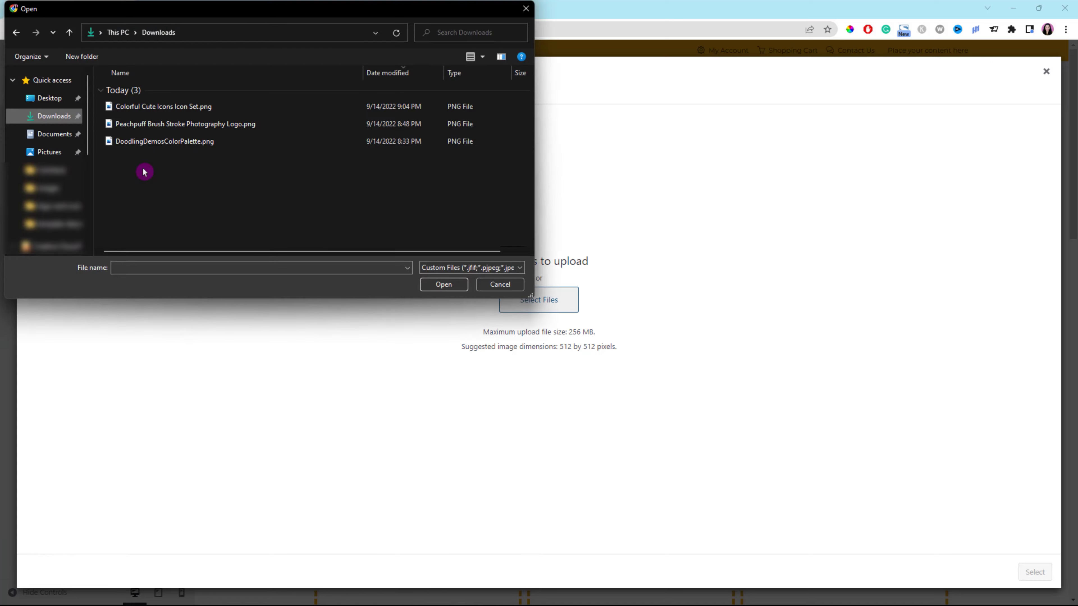
- Rename Colorful Cute Icons Icon Set.png in the Downloads folder as doodling-demos-favicon.png
left_click(180, 111)
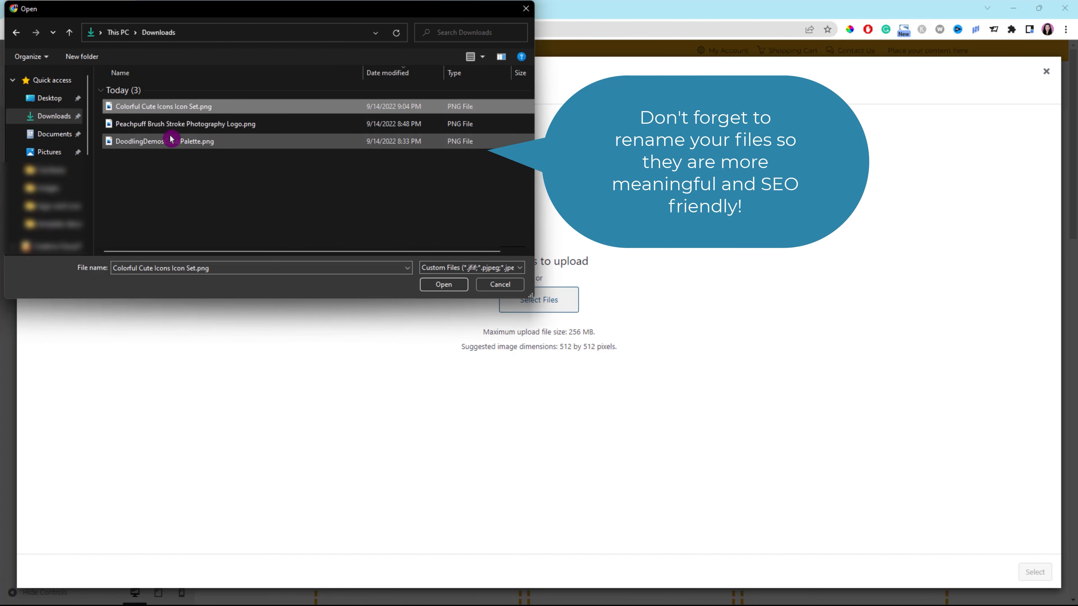
right_click(160, 112)
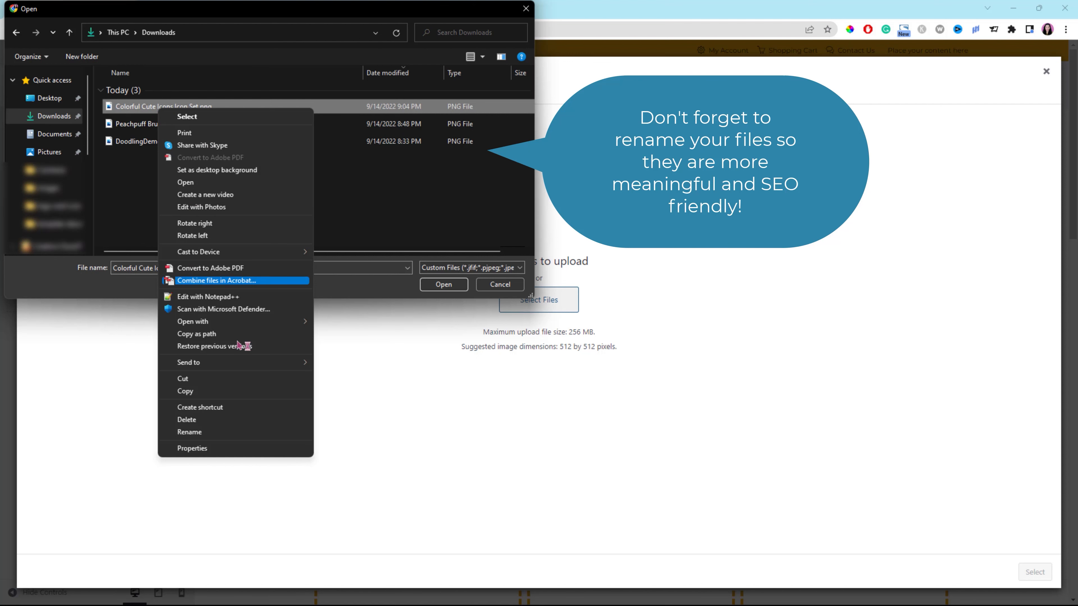
left_click(194, 366)
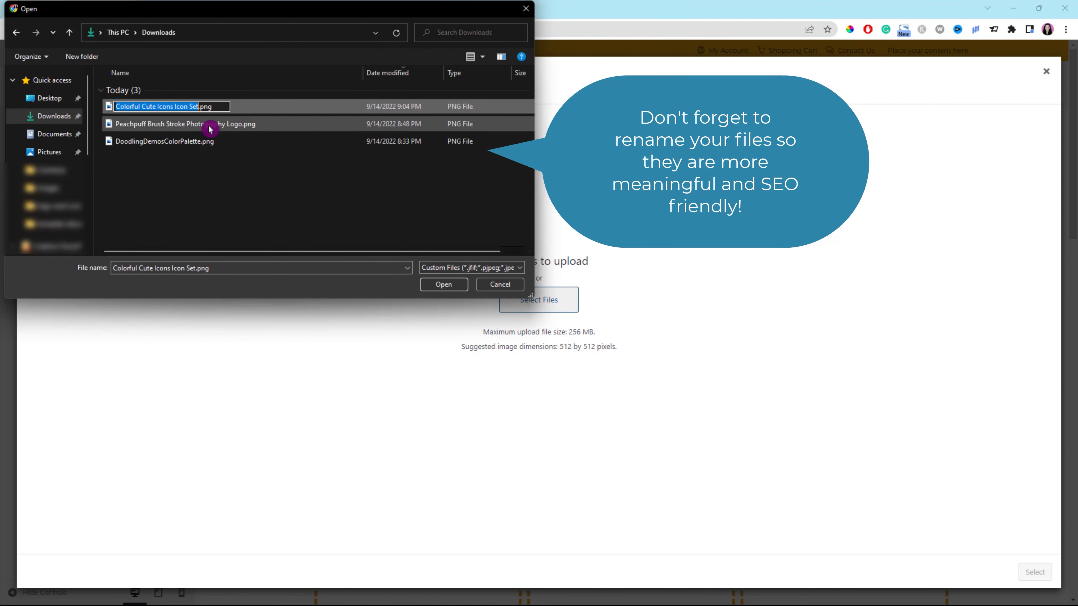
type("doodling-demos-favicon")
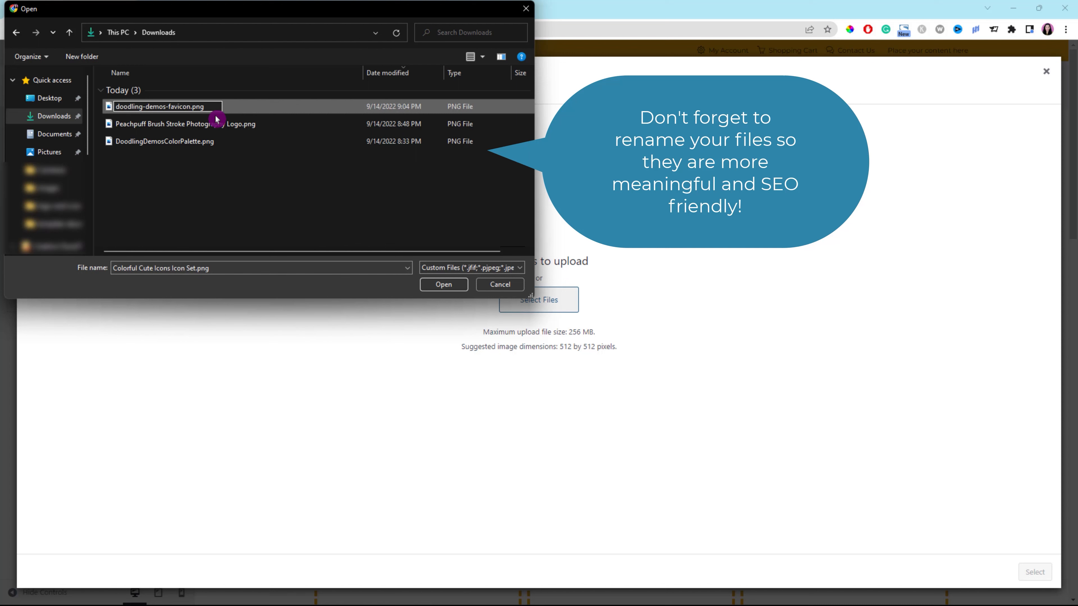
key("Return")
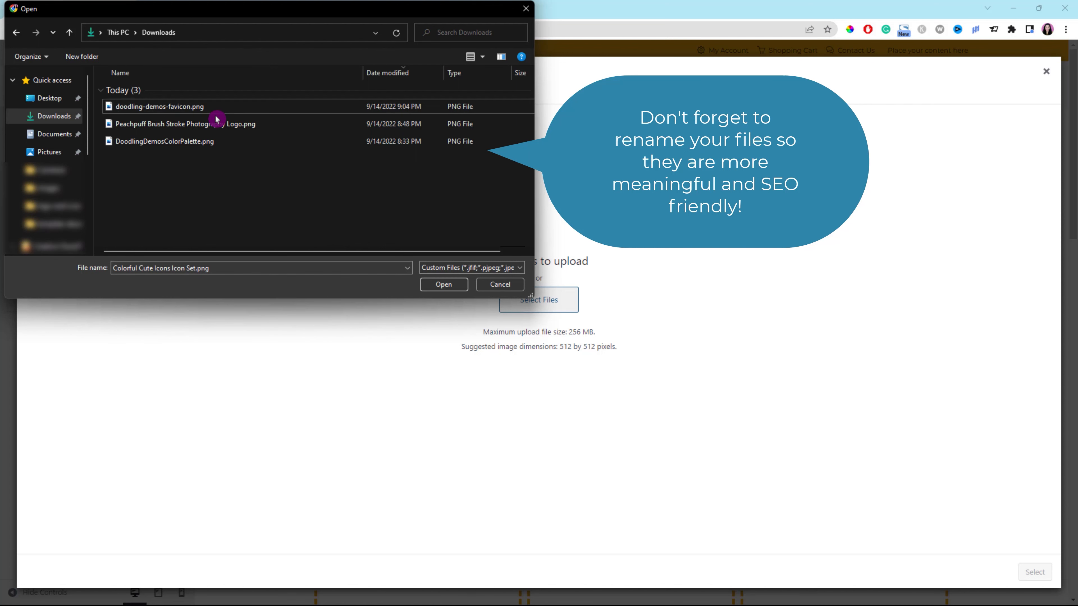
- Rename Peachpuff Brush Stroke Photography Logo.png in the Downloads folder as doodling-demos-logo.png
left_click(196, 125)
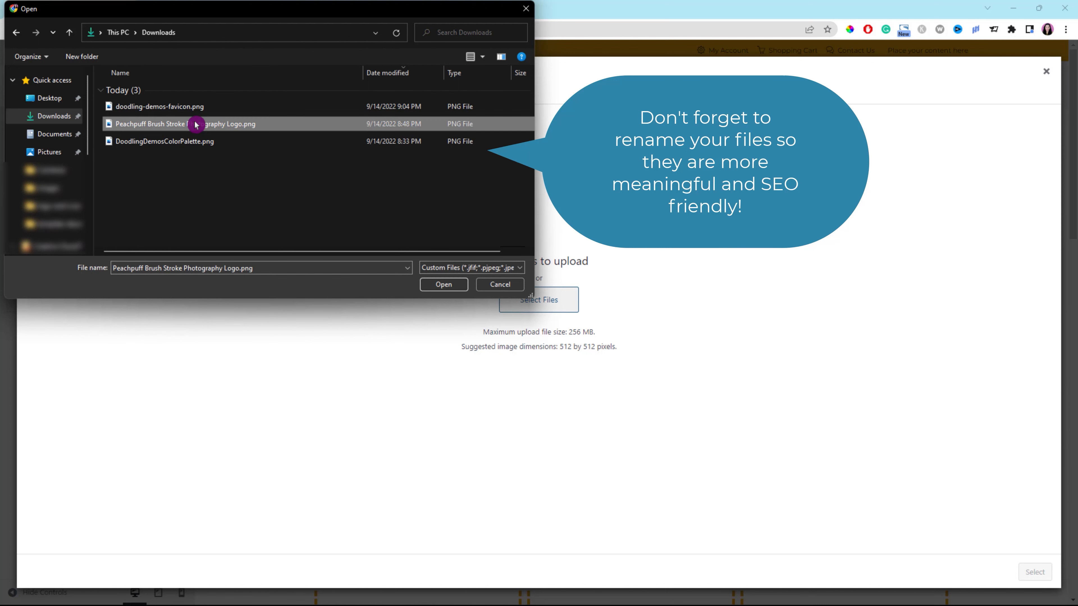
right_click(197, 126)
left_click(204, 449)
type("doodling-demo")
key("Return")
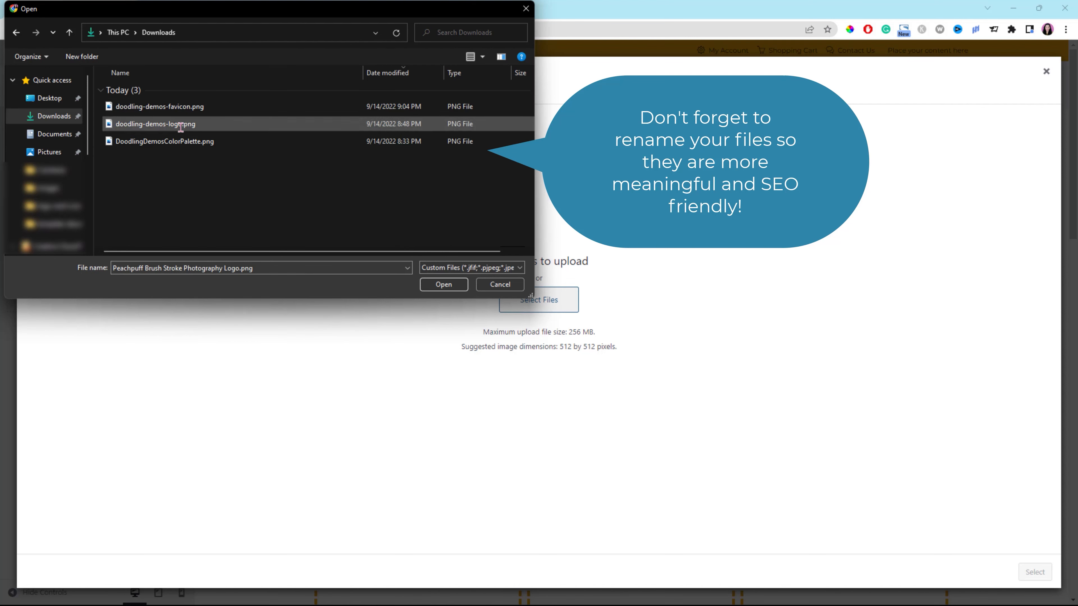
- Upload doodling-demos-favicon.png as the site icon, keeping the full-image crop, and publish the change
left_click(196, 108)
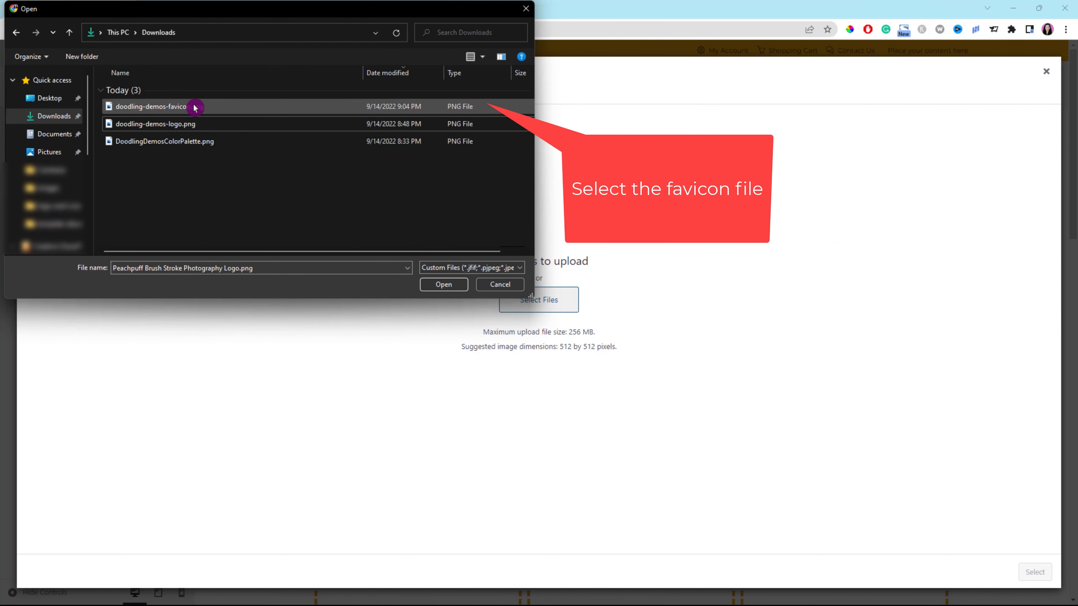
left_click(189, 108)
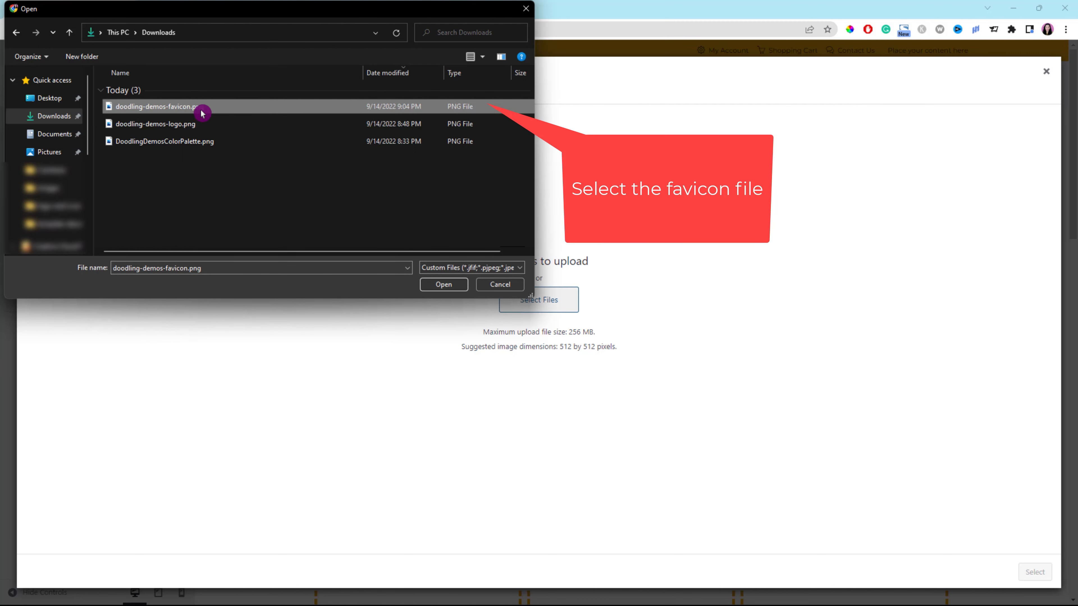
left_click(443, 284)
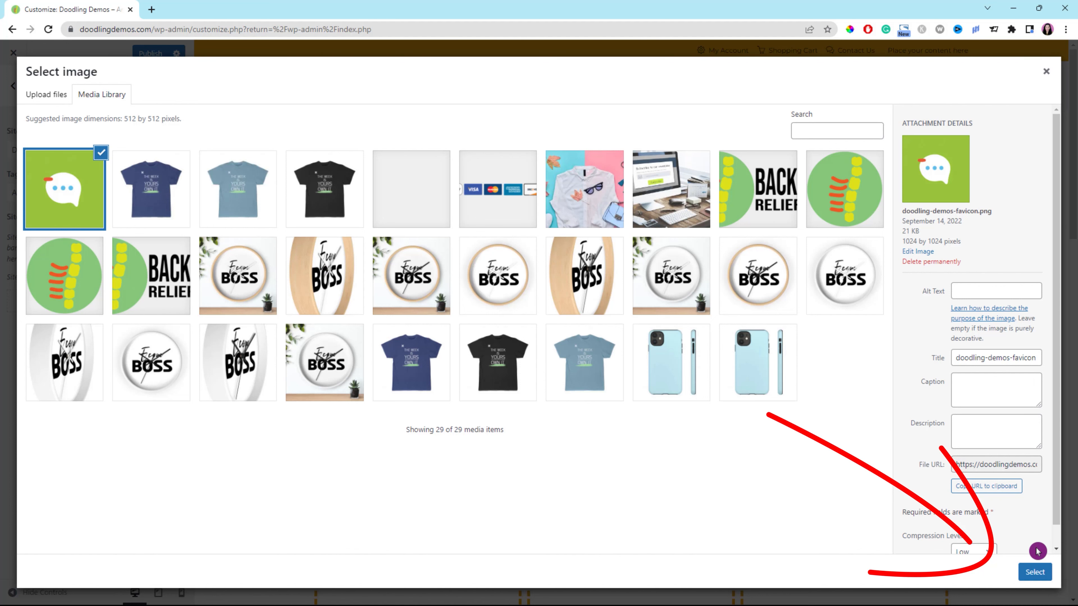
left_click(1036, 574)
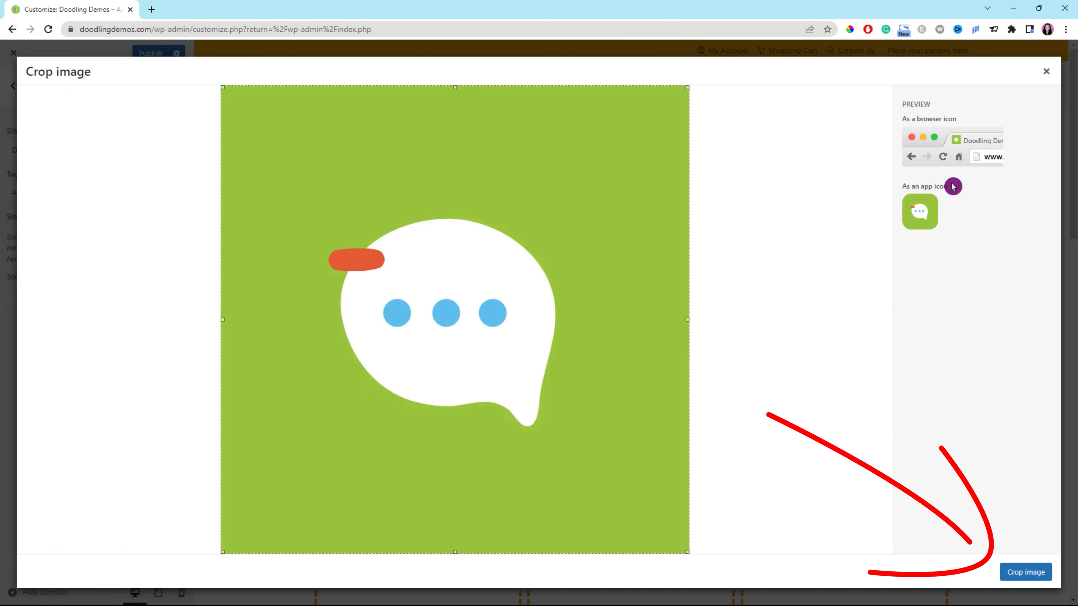
left_click(1024, 576)
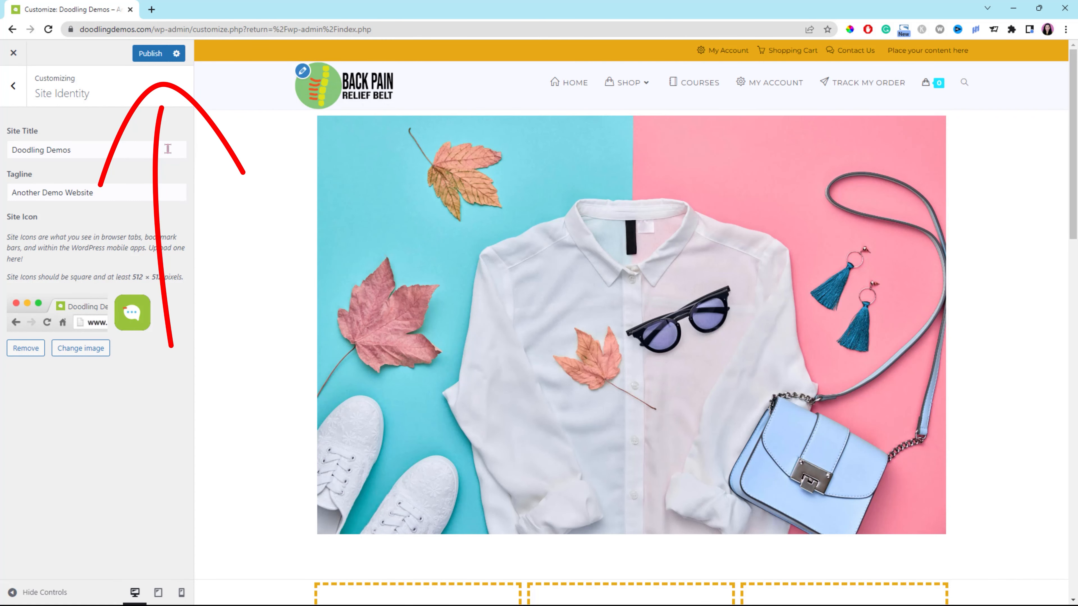
left_click(149, 55)
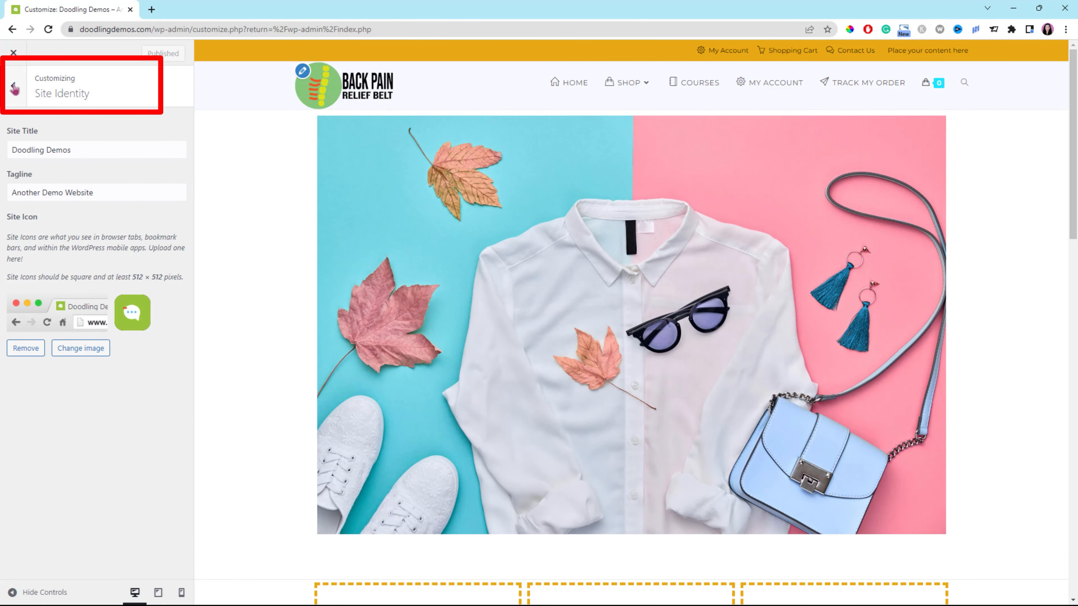
- Open the customizer's Header logo settings and remove the existing Back Pain Relief Belt logo
left_click(14, 89)
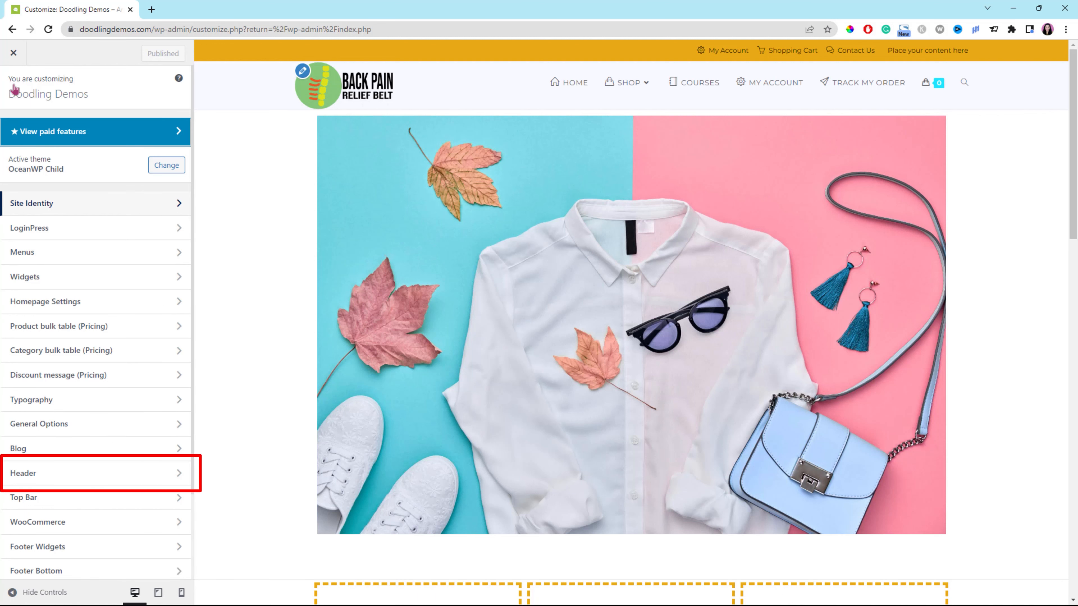
left_click(169, 477)
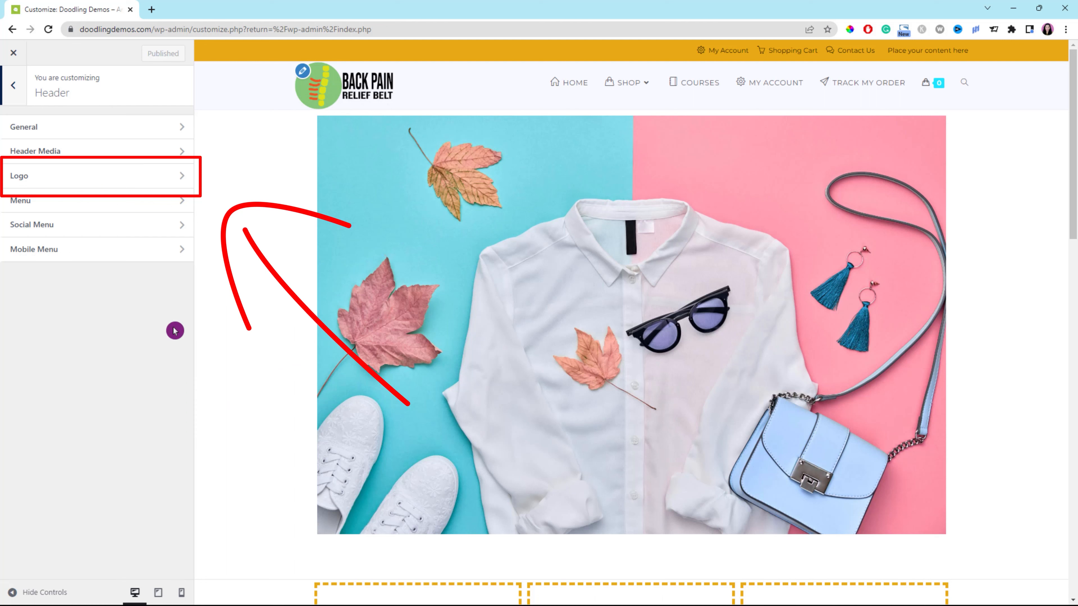
left_click(131, 177)
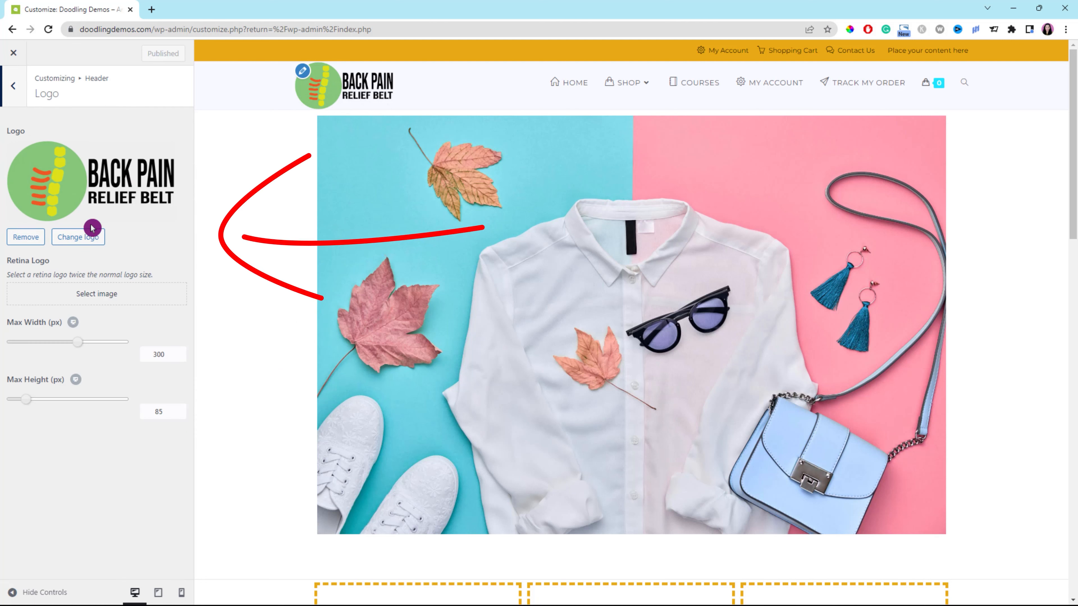
left_click(23, 238)
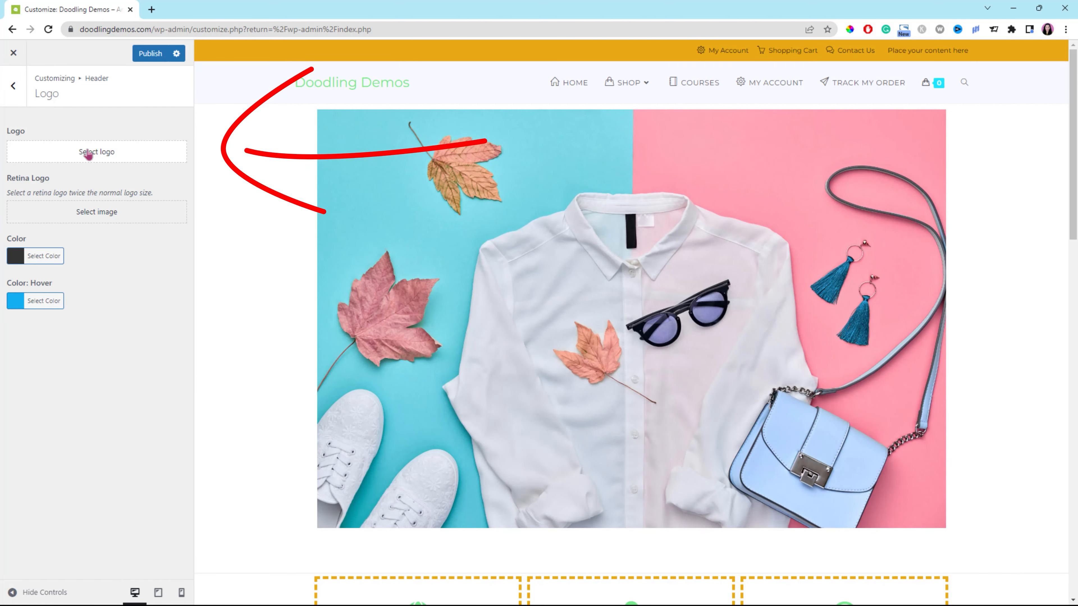
- Upload doodling-demos-logo.png as the new header logo and crop it to the suggested area around the lettering
left_click(87, 155)
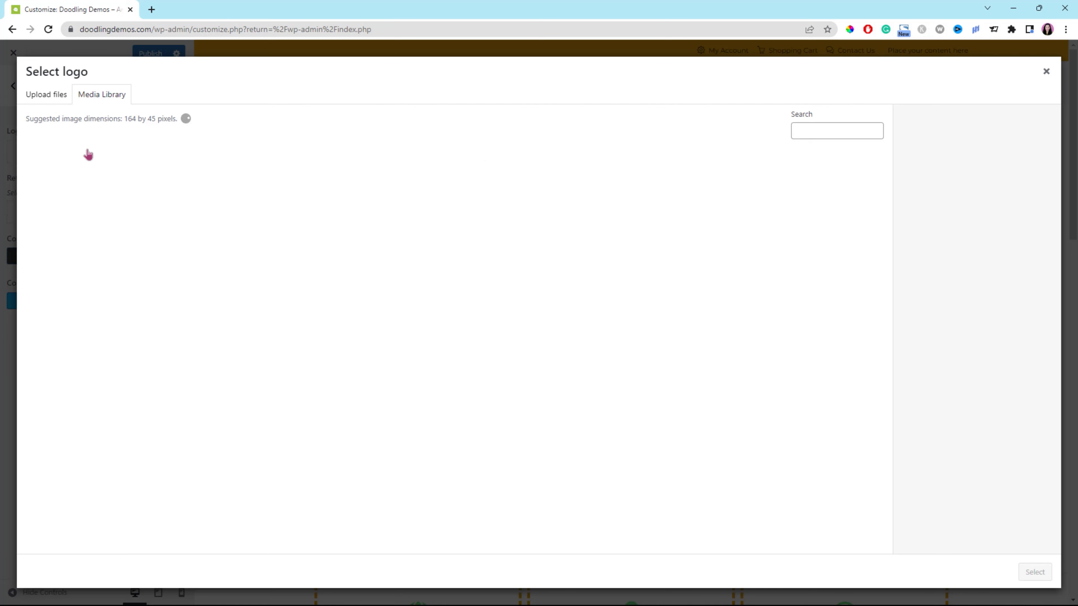
left_click(54, 100)
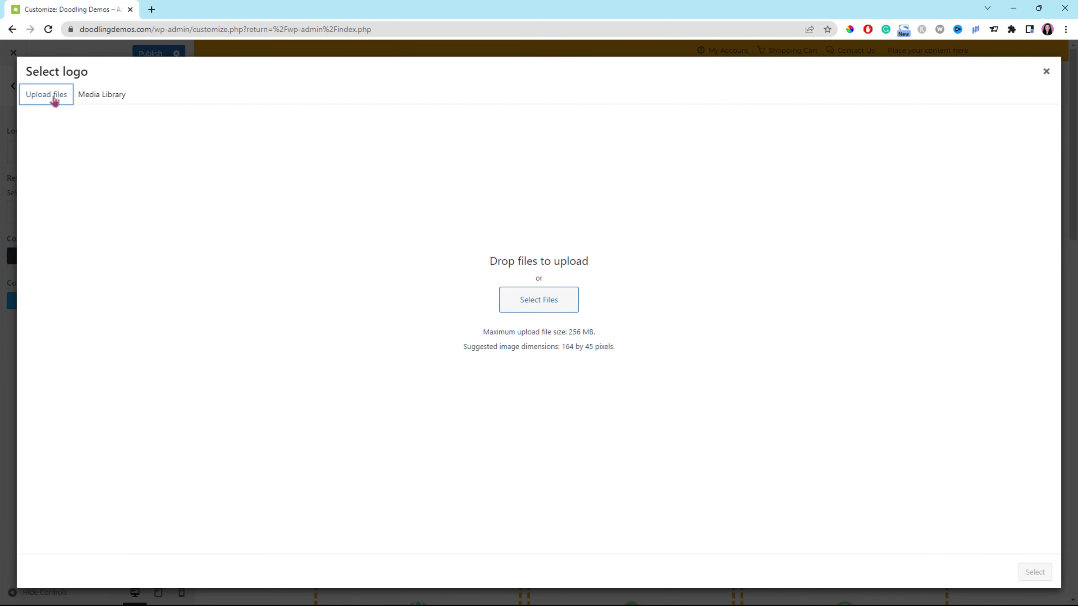
left_click(546, 301)
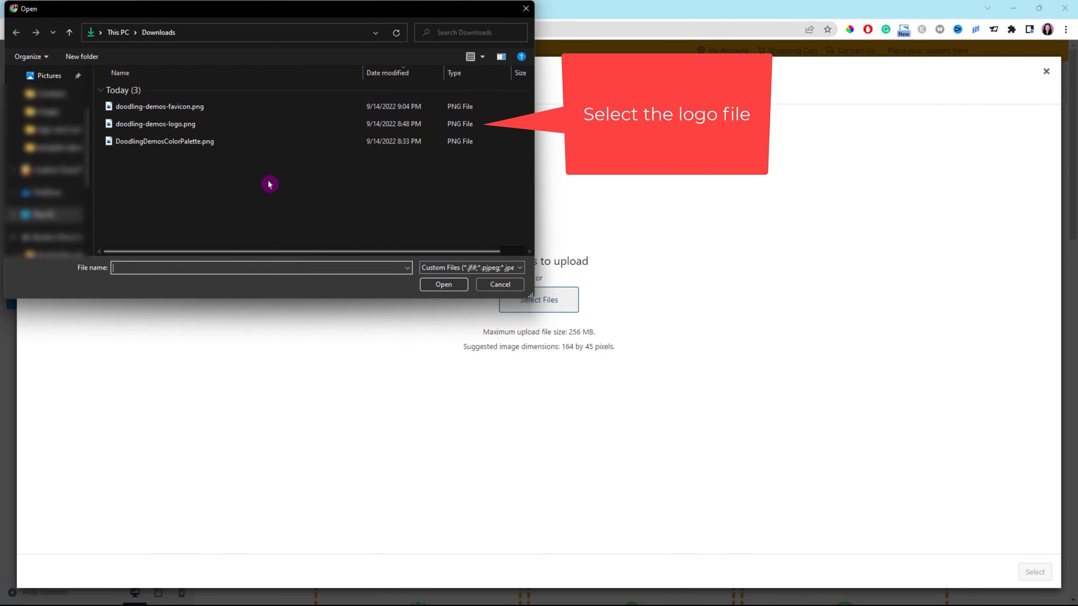
left_click(183, 125)
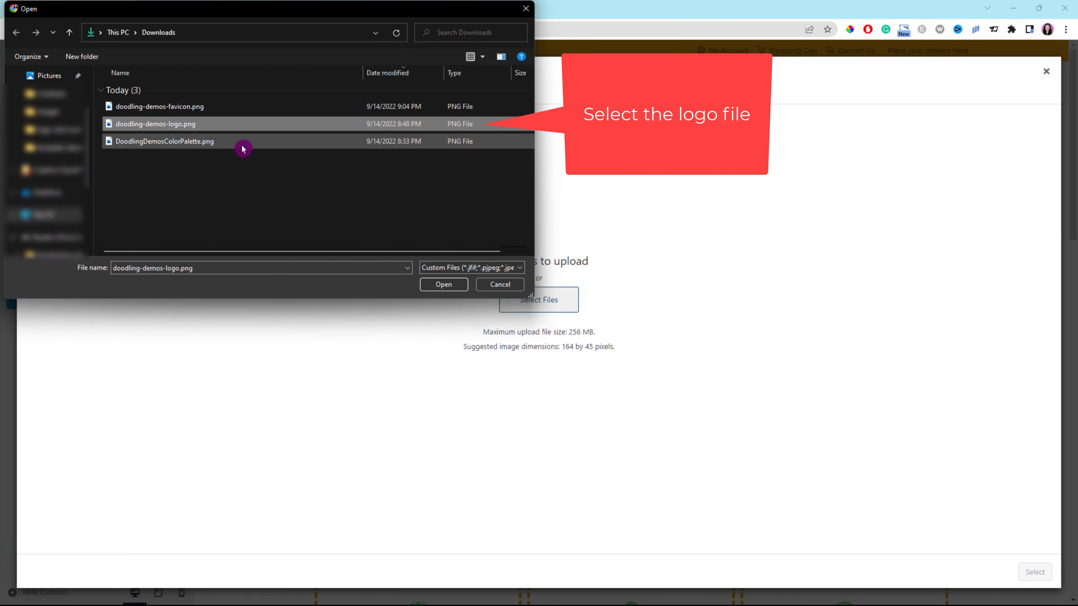
left_click(442, 288)
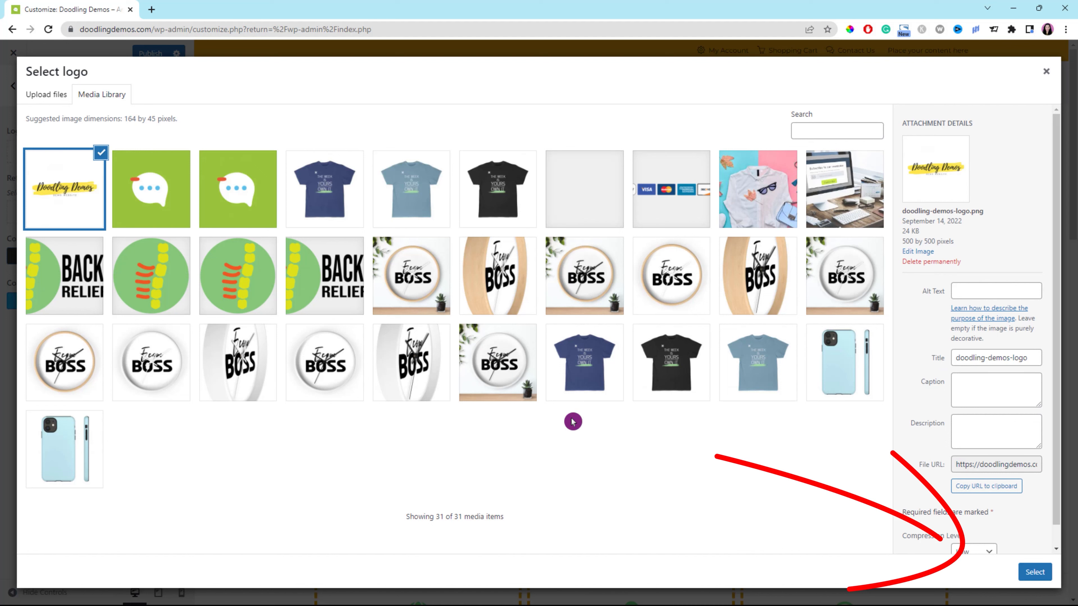
left_click(1035, 574)
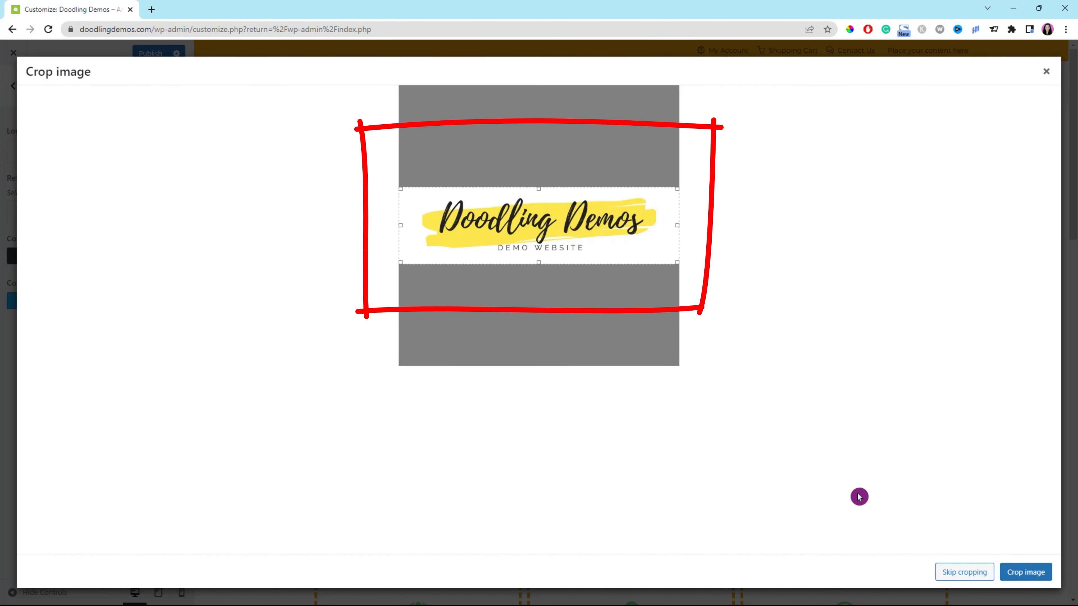
left_click(1027, 575)
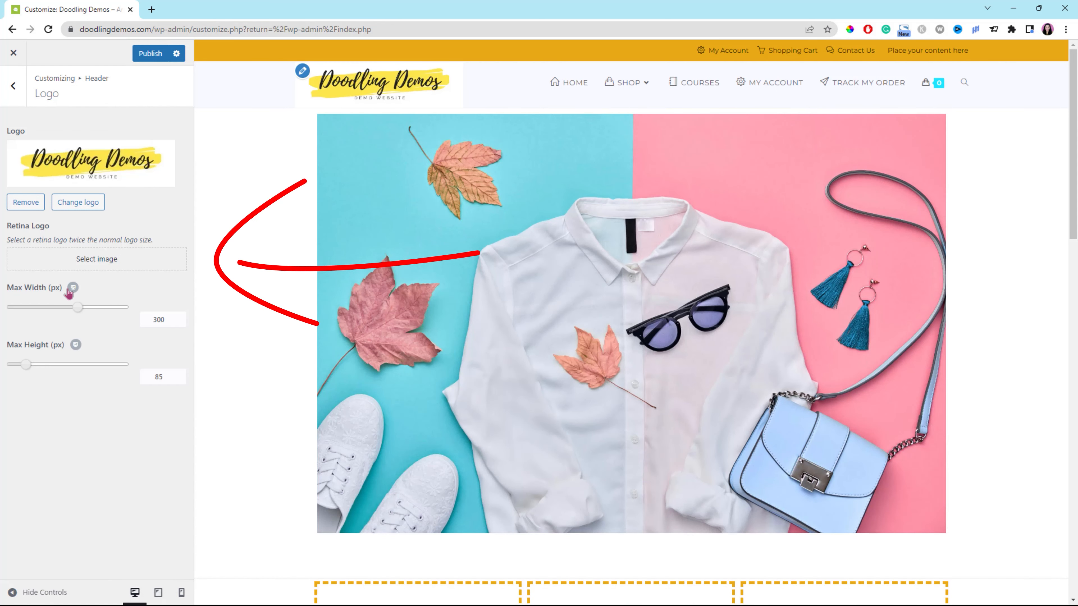
- Set cropped-doodling-demos-logo.png from the media library as the retina logo and publish the header changes
left_click(93, 266)
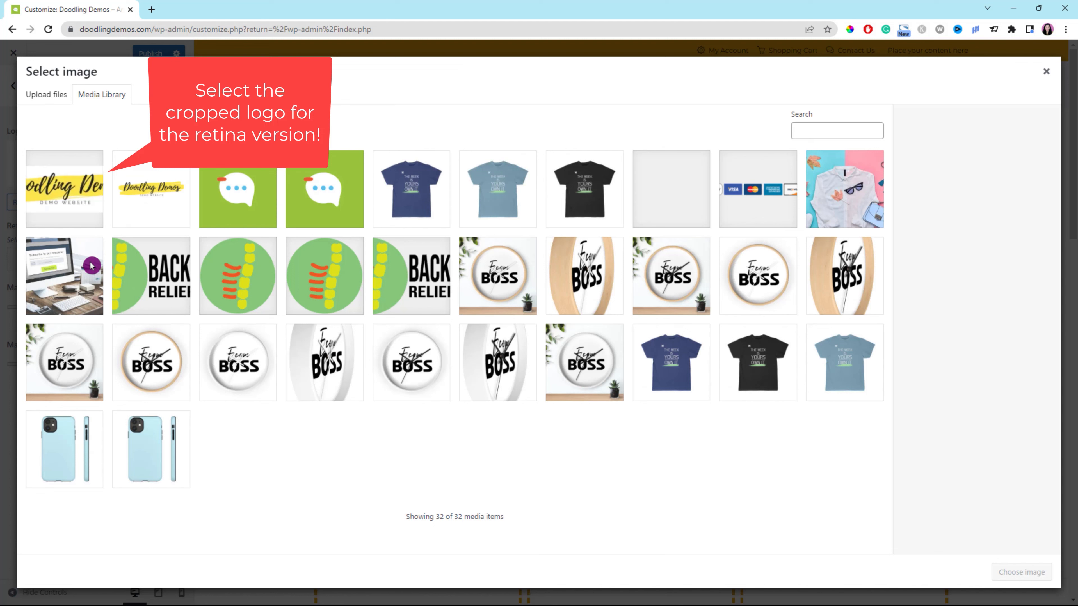
left_click(78, 206)
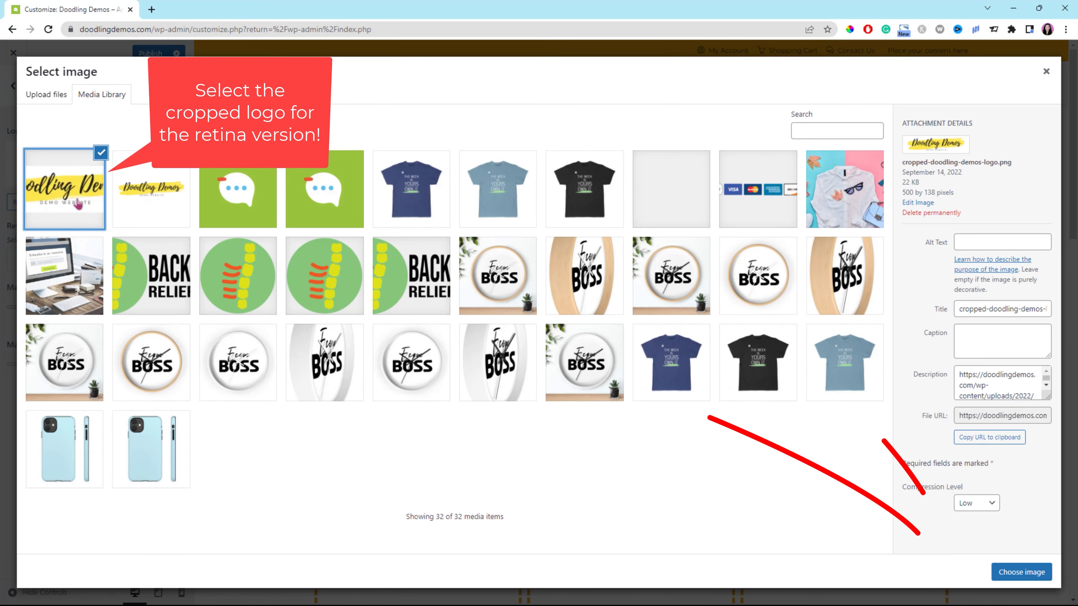
left_click(1011, 573)
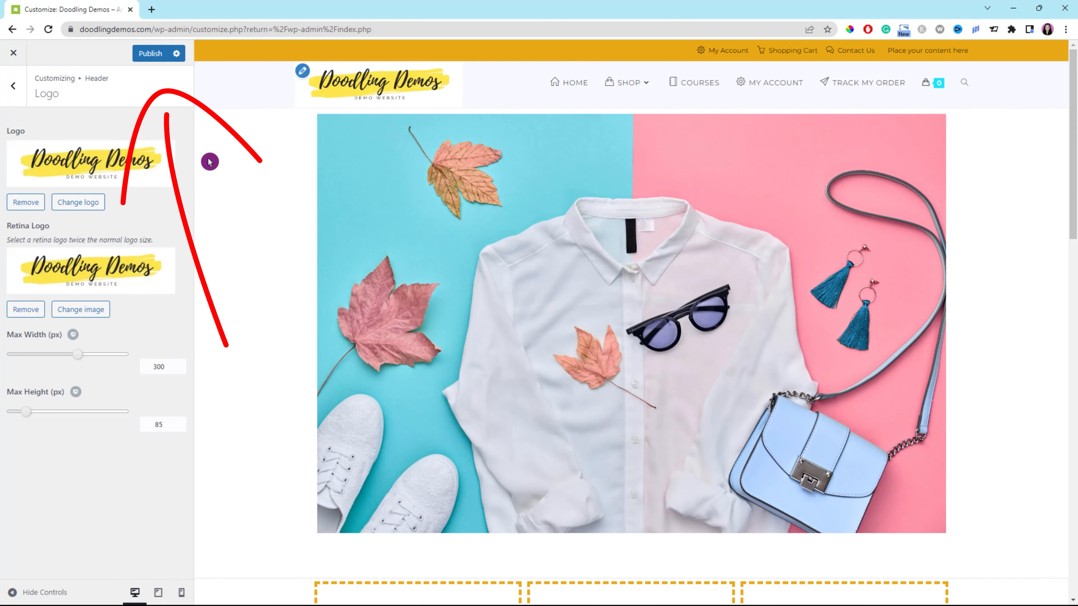
left_click(147, 54)
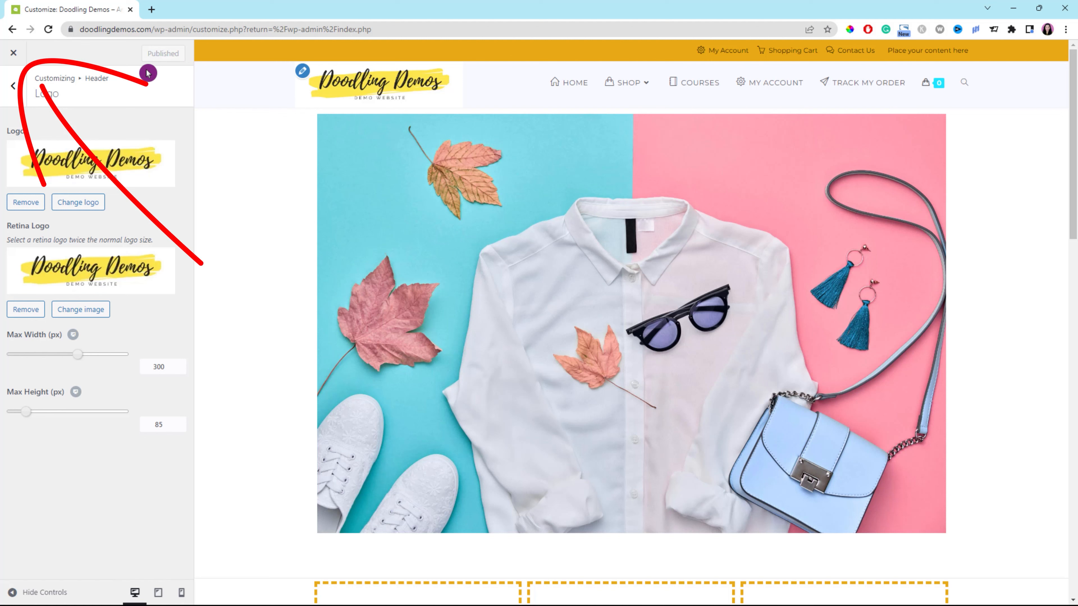
- Close the customizer and view the live Doodling Demos site in a new browser tab
left_click(14, 54)
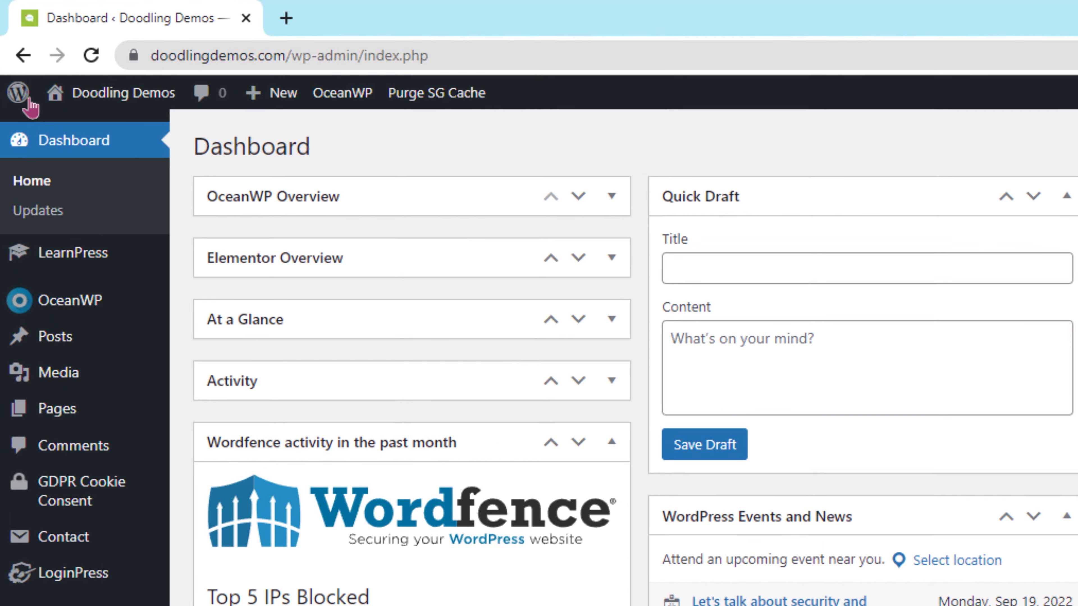
mouse_move(99, 108)
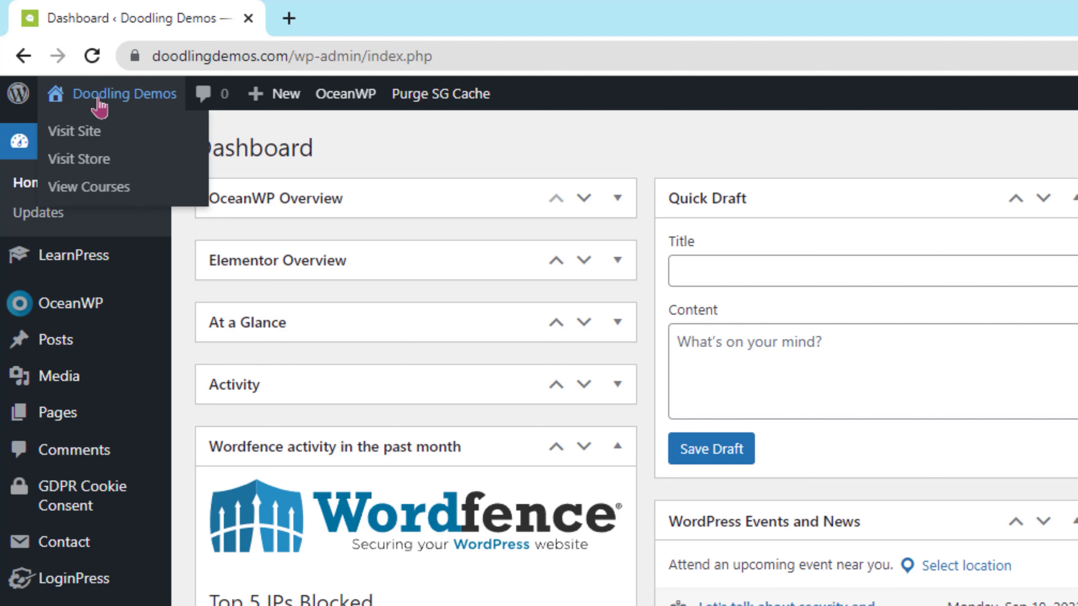
right_click(106, 134)
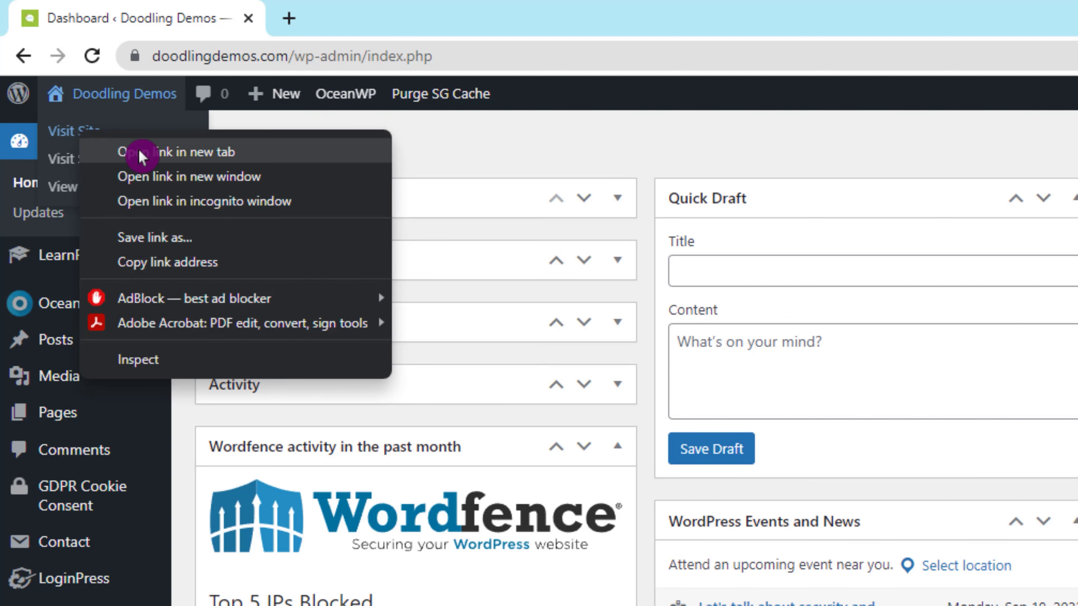
left_click(142, 155)
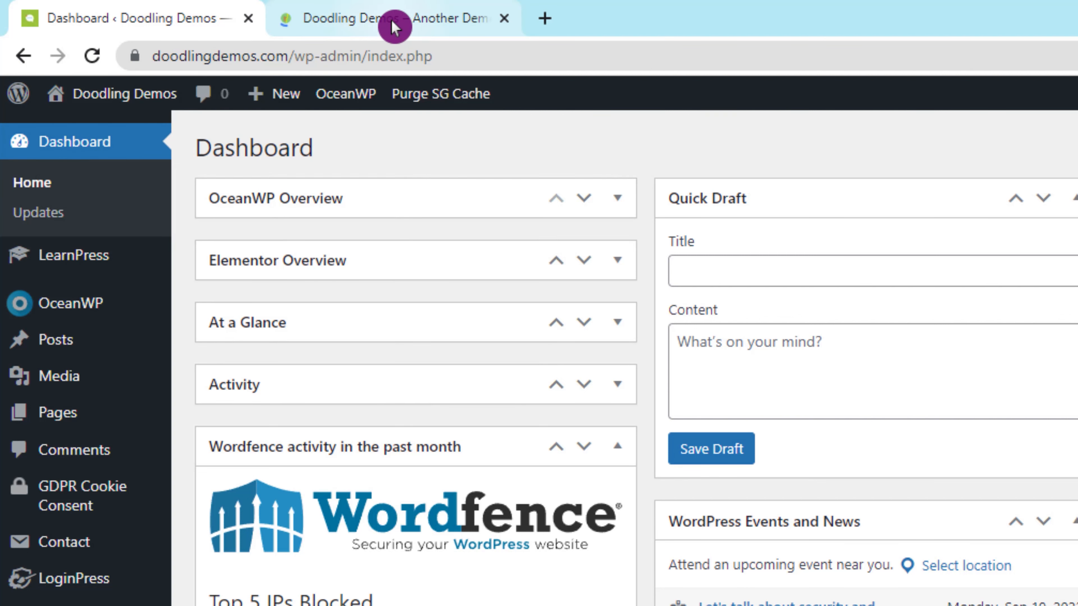
left_click(393, 25)
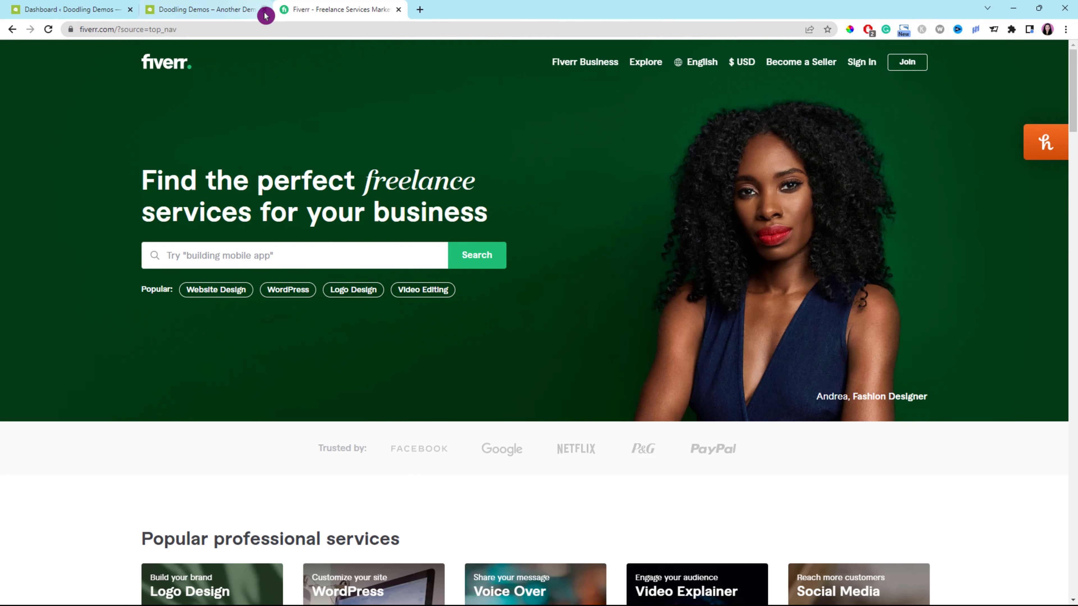
- Close both Doodling Demos browser tabs and search Fiverr's freelance services for "logo"
left_click(264, 10)
left_click(131, 9)
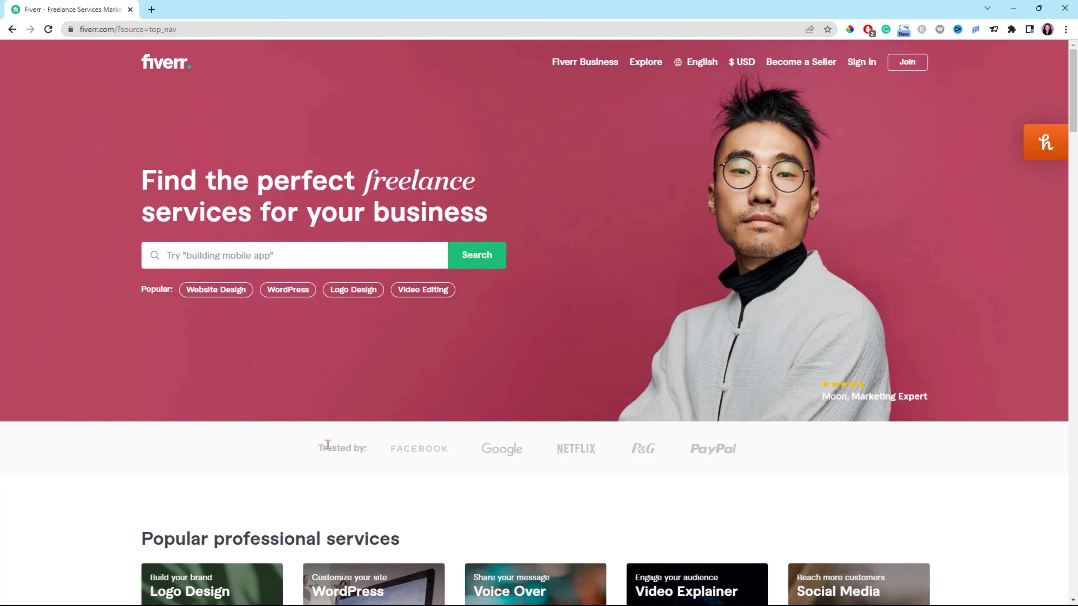
left_click(296, 449)
left_click(188, 251)
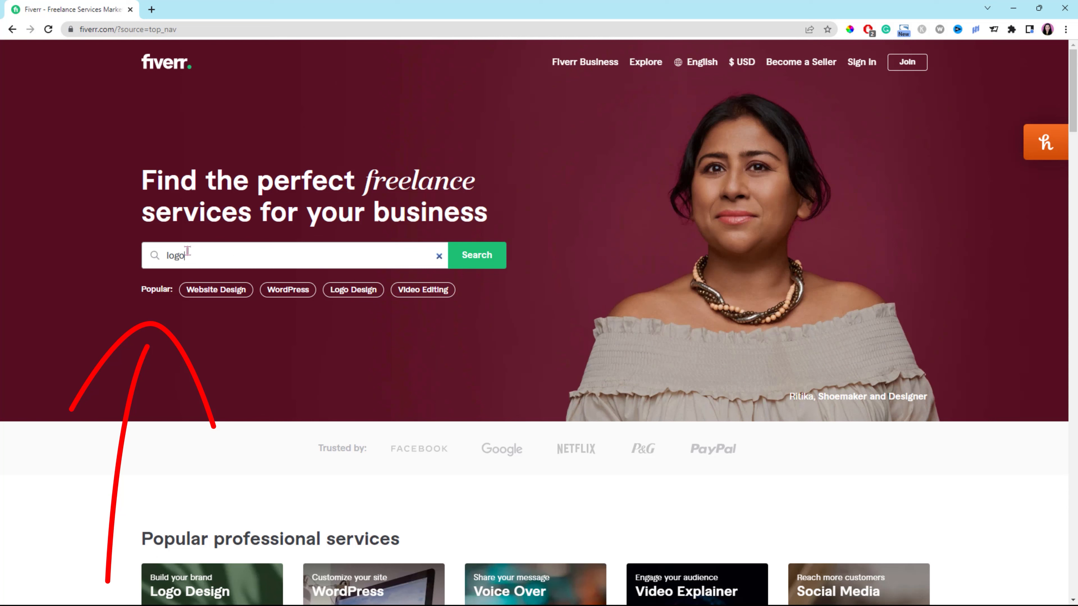
key("Return")
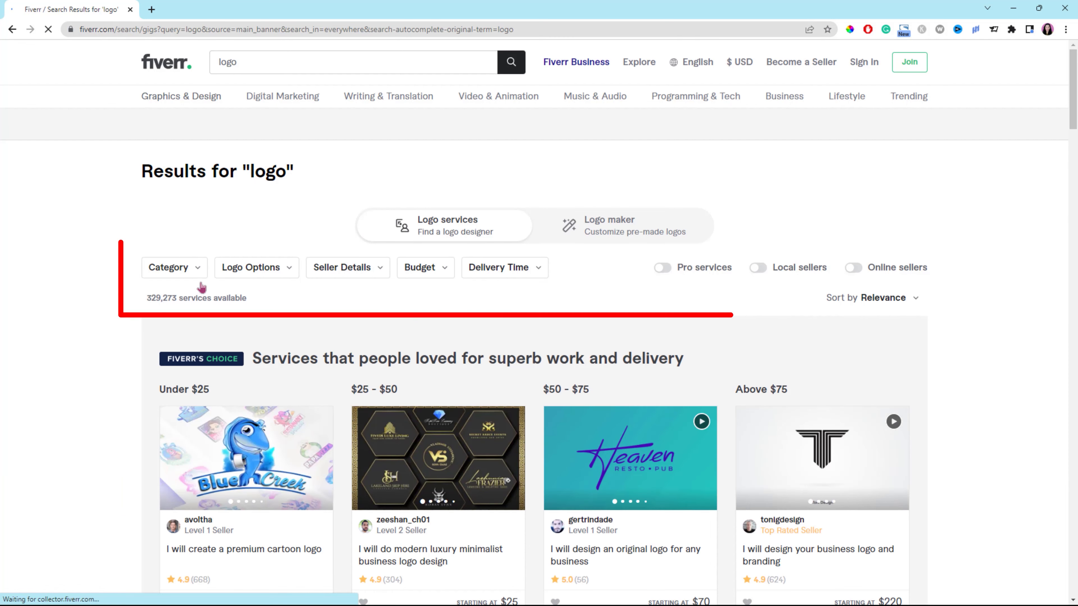
- Select the Minimalist and Modern logo styles in the logo options filter for the Fiverr search
left_click(293, 272)
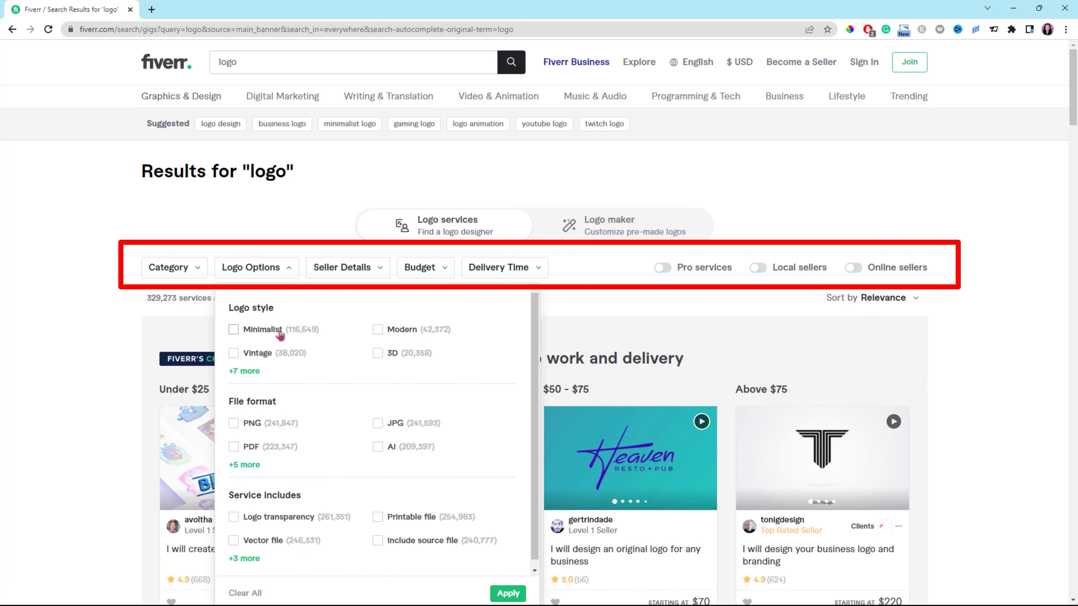
left_click(234, 331)
scroll(275, 537, "down", 1)
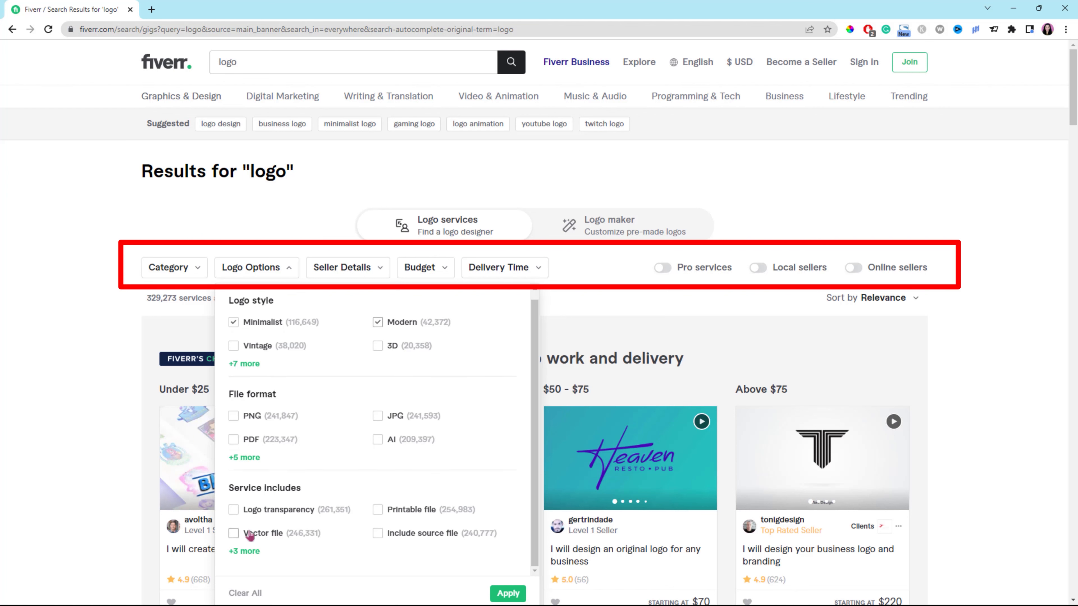